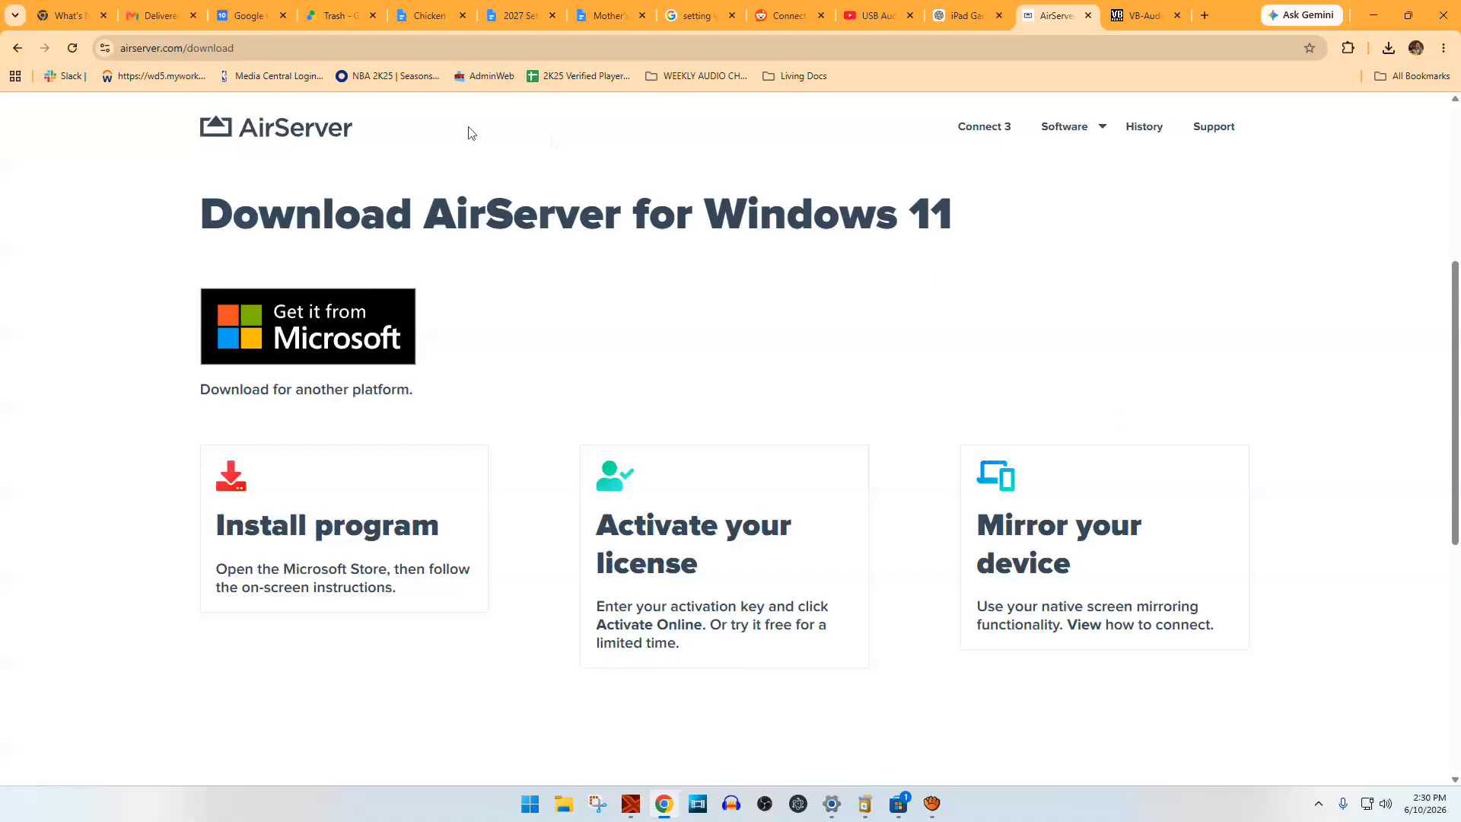
Step: Show the AirServer download page for Windows 11 and the VB-Audio Software website in the browser
{"action": "left_click_drag", "start_coordinate": [434, 214], "coordinate": [653, 246]}
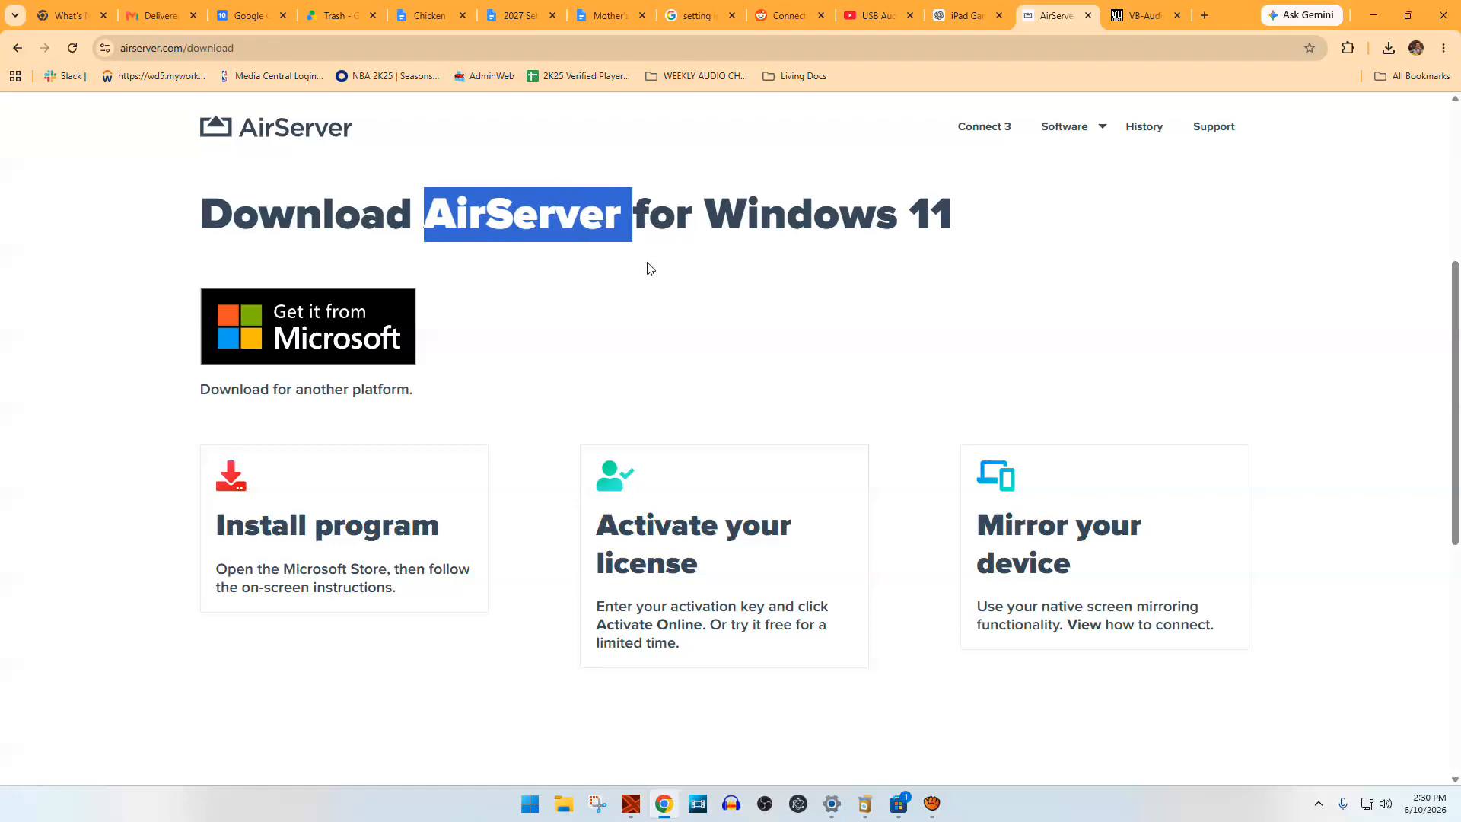
{"action": "left_click", "coordinate": [1124, 10]}
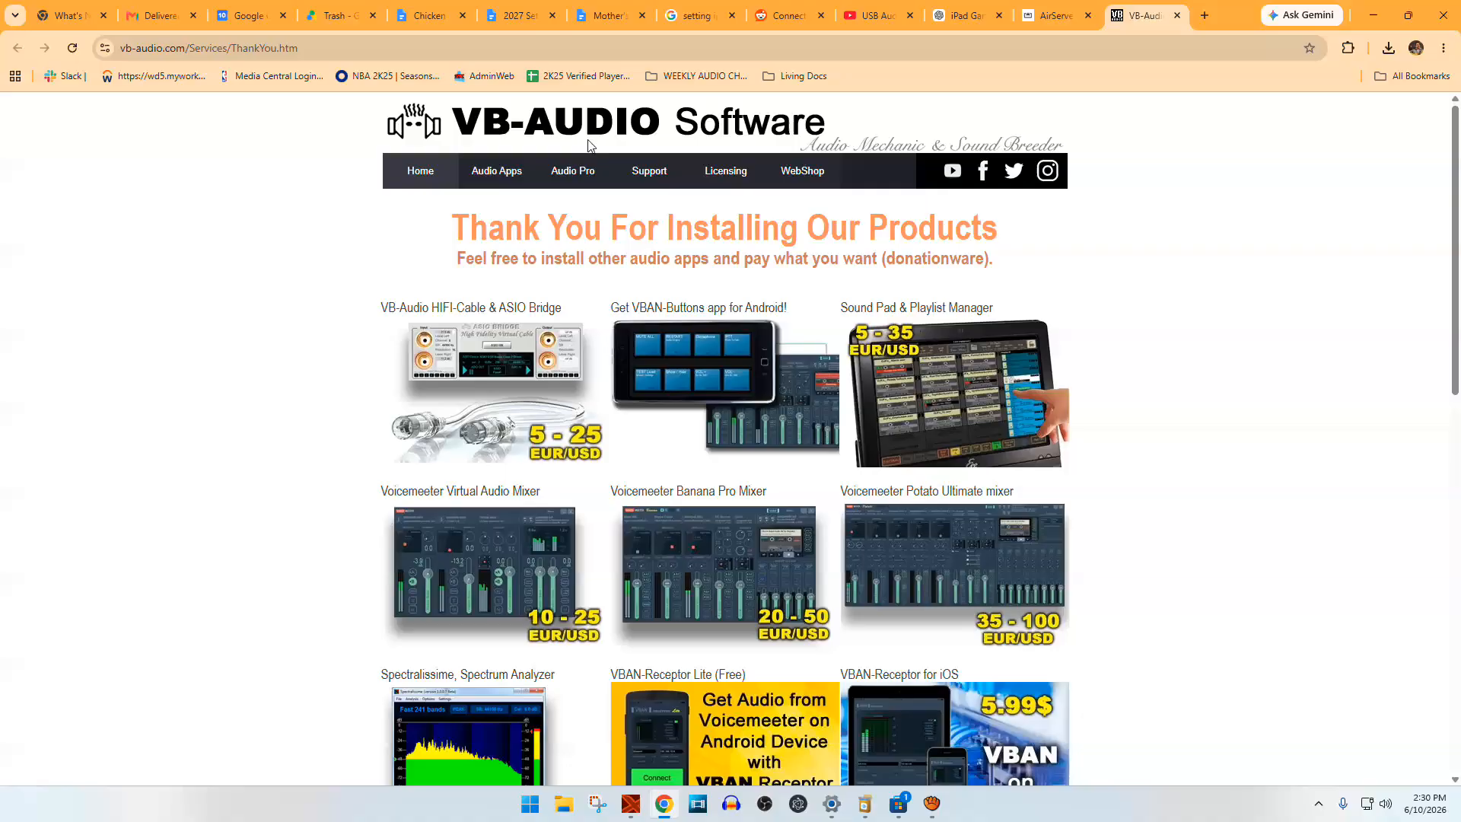
Step: Switch to Mixcraft and view the MIDI input and recording options of track 6, Acoustic Piano
{"action": "left_click", "coordinate": [629, 808]}
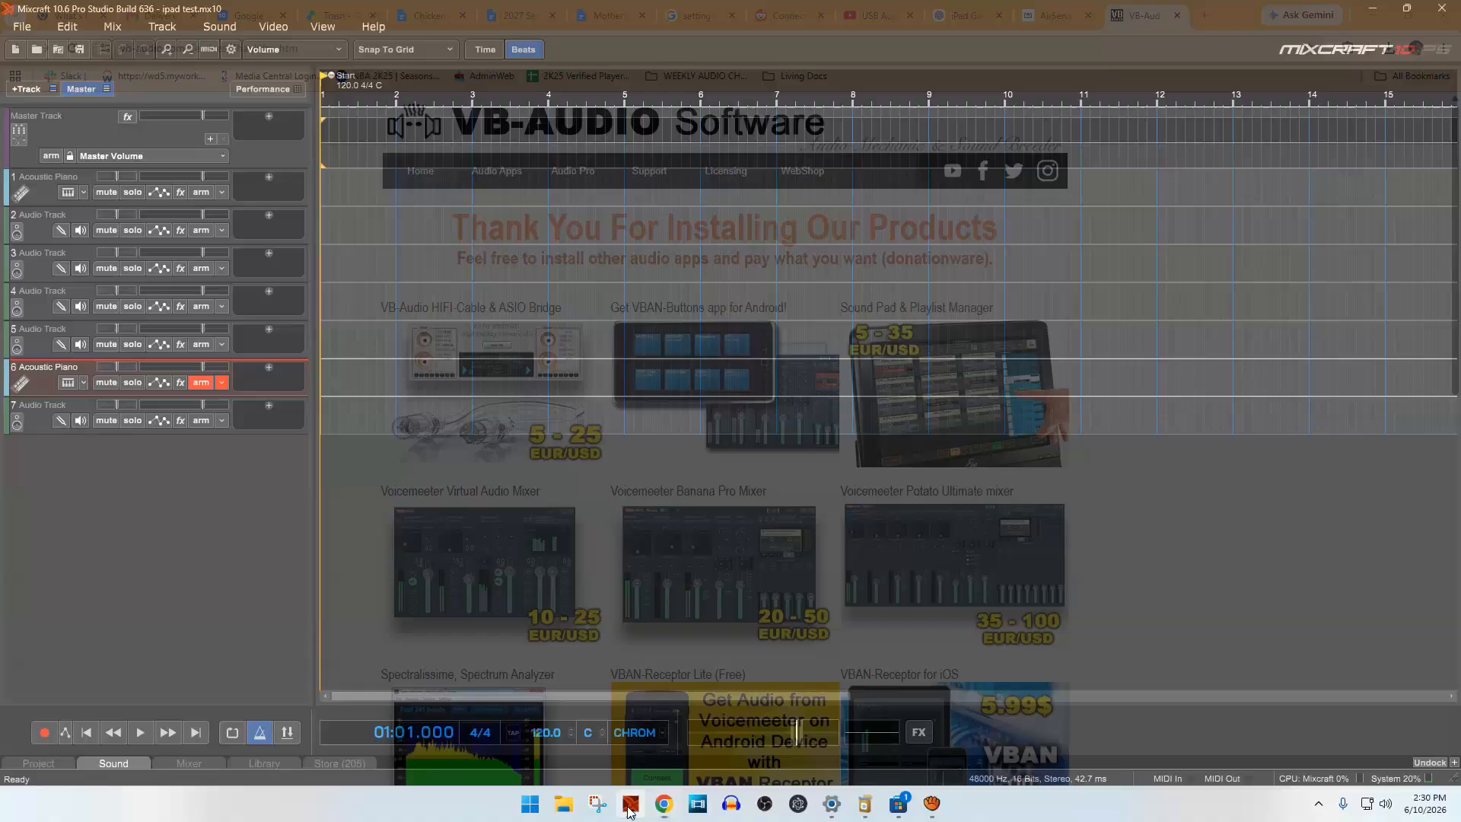
{"action": "left_click", "coordinate": [222, 383]}
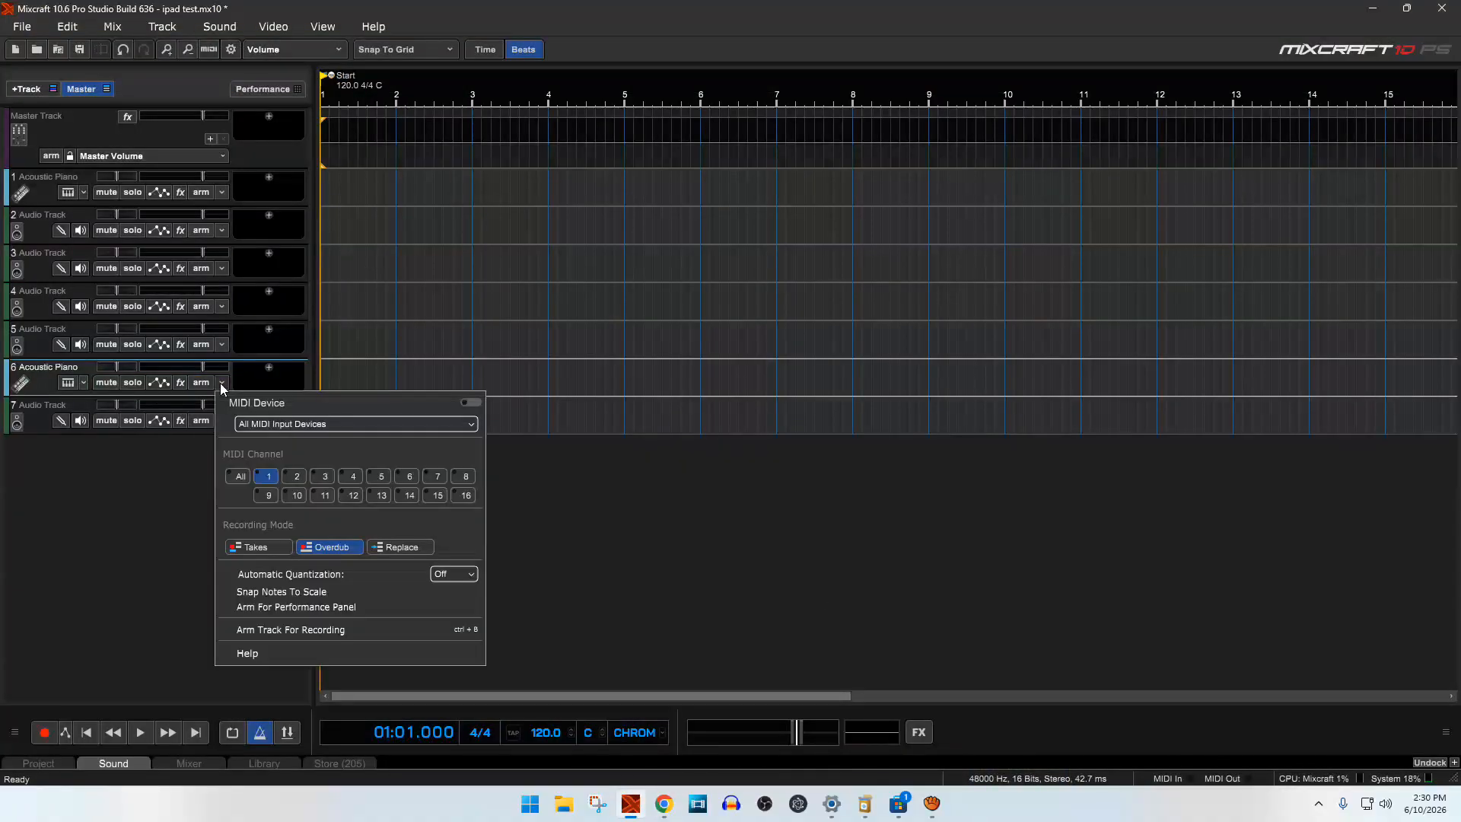
{"action": "left_click", "coordinate": [52, 537]}
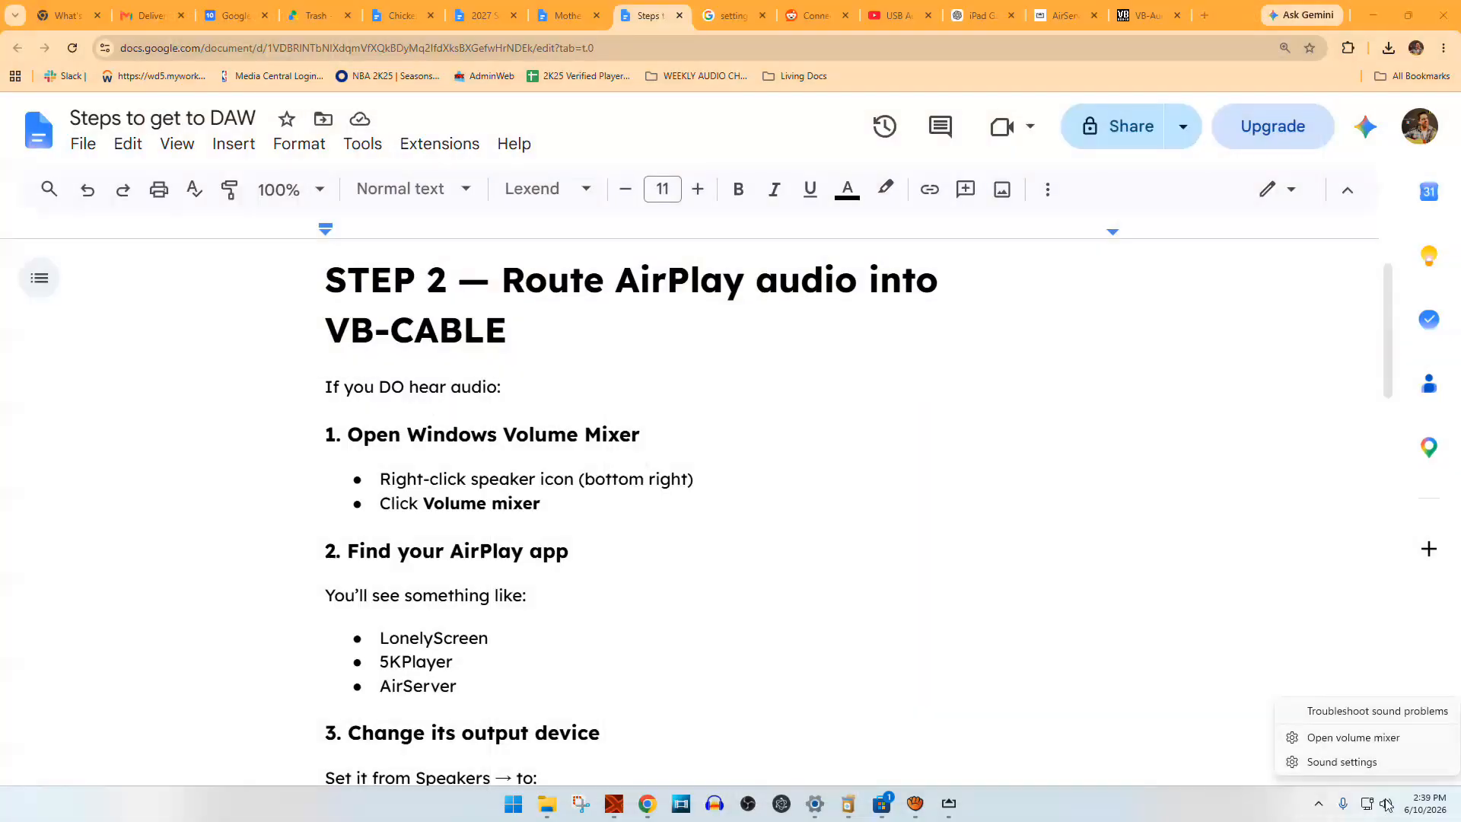
Step: Open the Windows Volume mixer, then return to the guide's section on changing the AirPlay app's output device
{"action": "left_click", "coordinate": [1374, 738]}
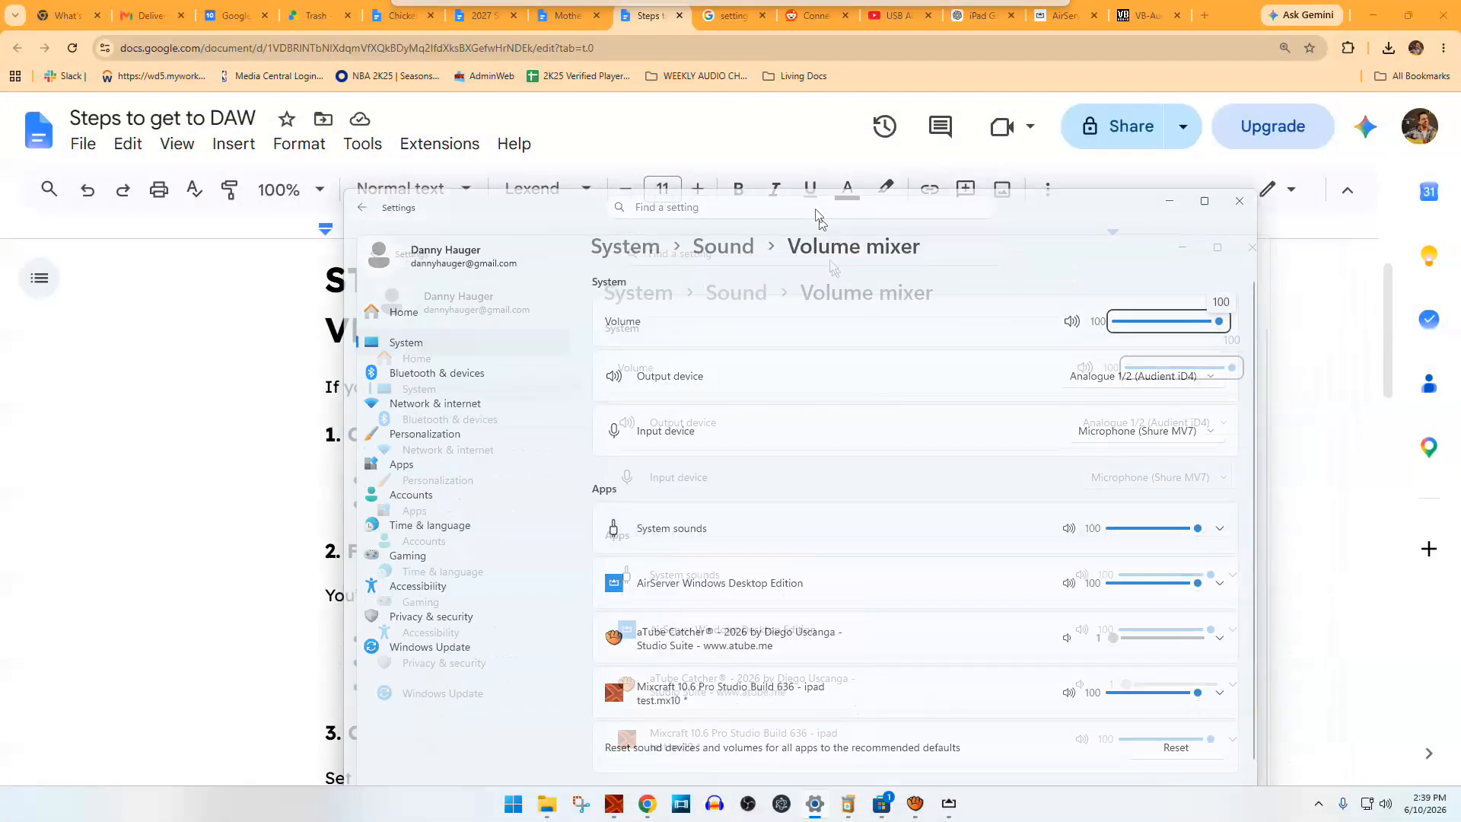
{"action": "left_click_drag", "start_coordinate": [829, 194], "coordinate": [1034, 69]}
{"action": "left_click", "coordinate": [372, 596]}
{"action": "scroll", "coordinate": [463, 586], "scroll_direction": "down", "scroll_amount": 3}
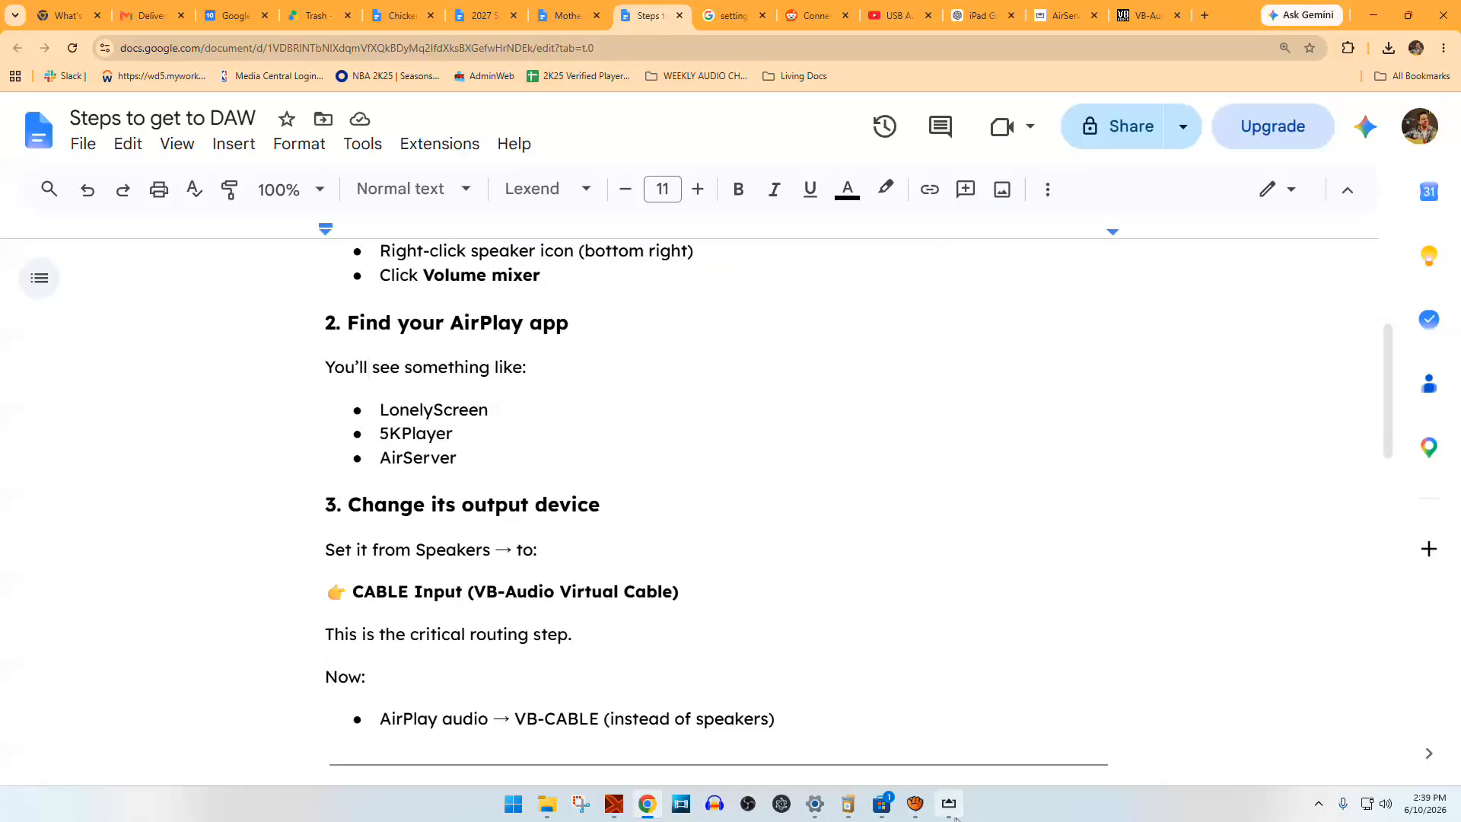
Step: Bring up the AirServer window to check the mirrored iPad screen, then leave it
{"action": "mouse_move", "coordinate": [952, 816]}
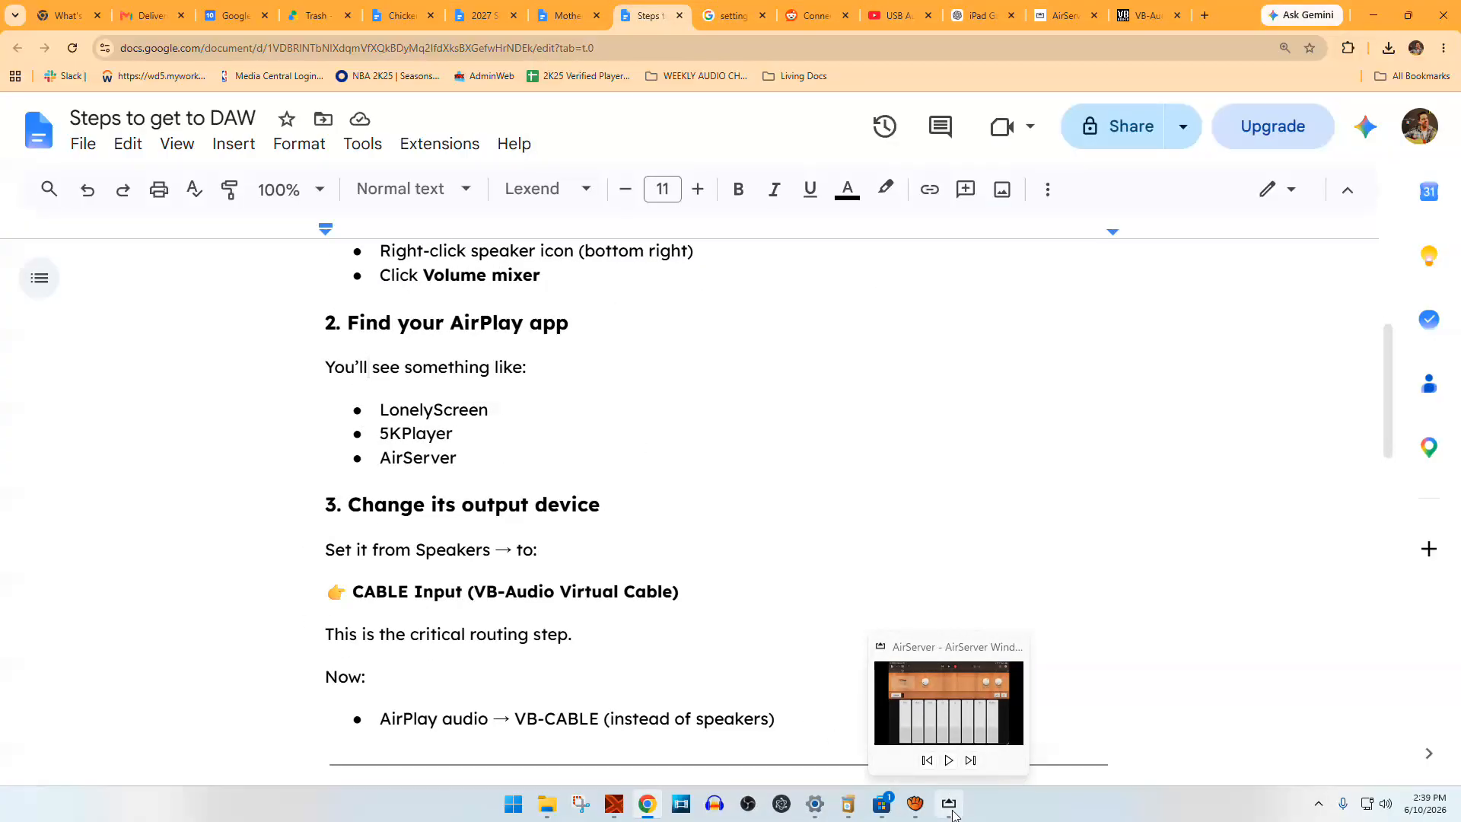
{"action": "left_click", "coordinate": [950, 805]}
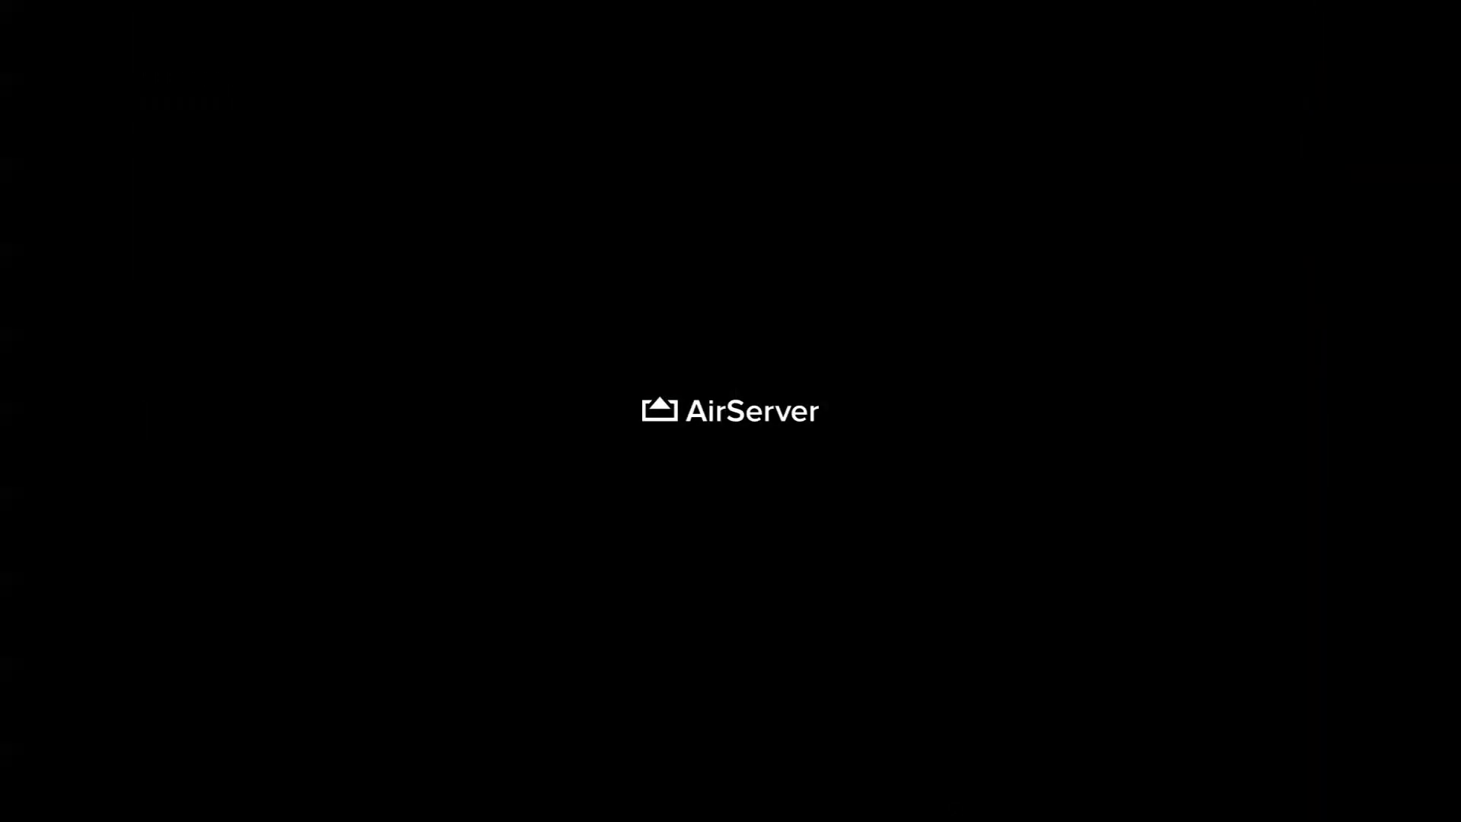
{"action": "key", "text": "Escape"}
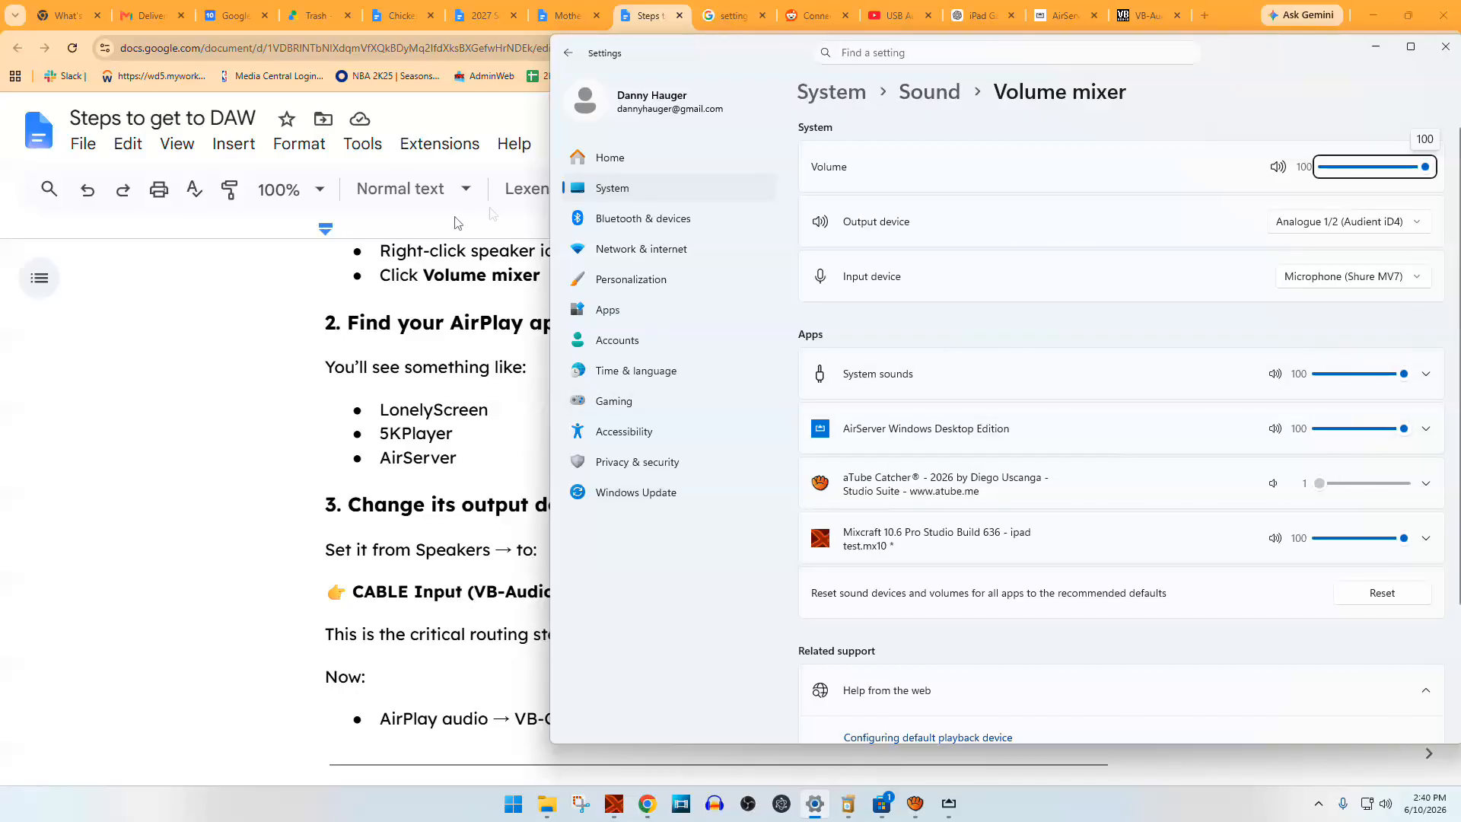
Step: Narrow the Settings window beside the guide and set AirServer's output device to CABLE Input (VB-Audio Virtual Cable)
{"action": "left_click_drag", "start_coordinate": [551, 199], "coordinate": [806, 212]}
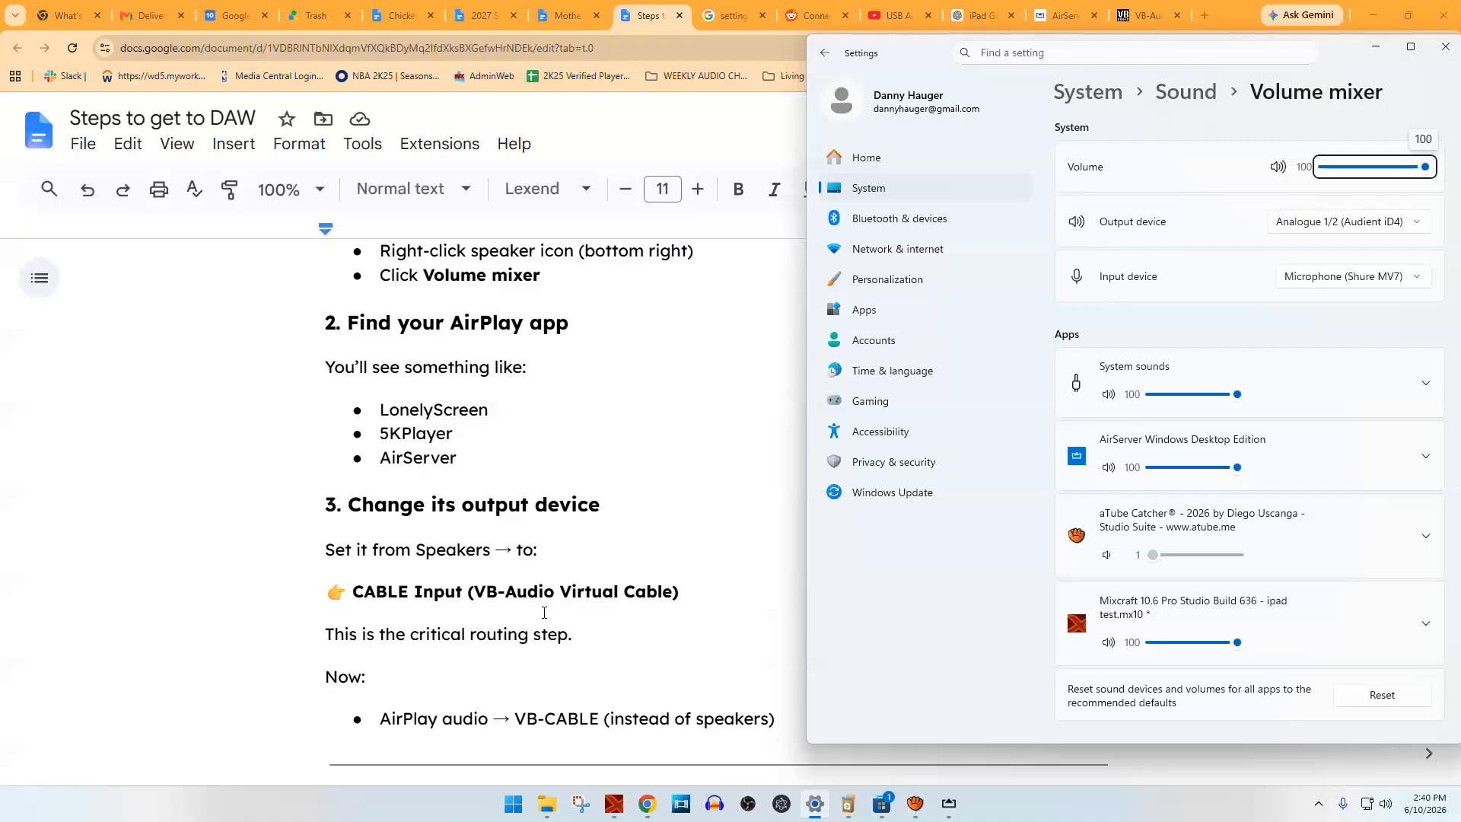
{"action": "left_click", "coordinate": [1427, 461]}
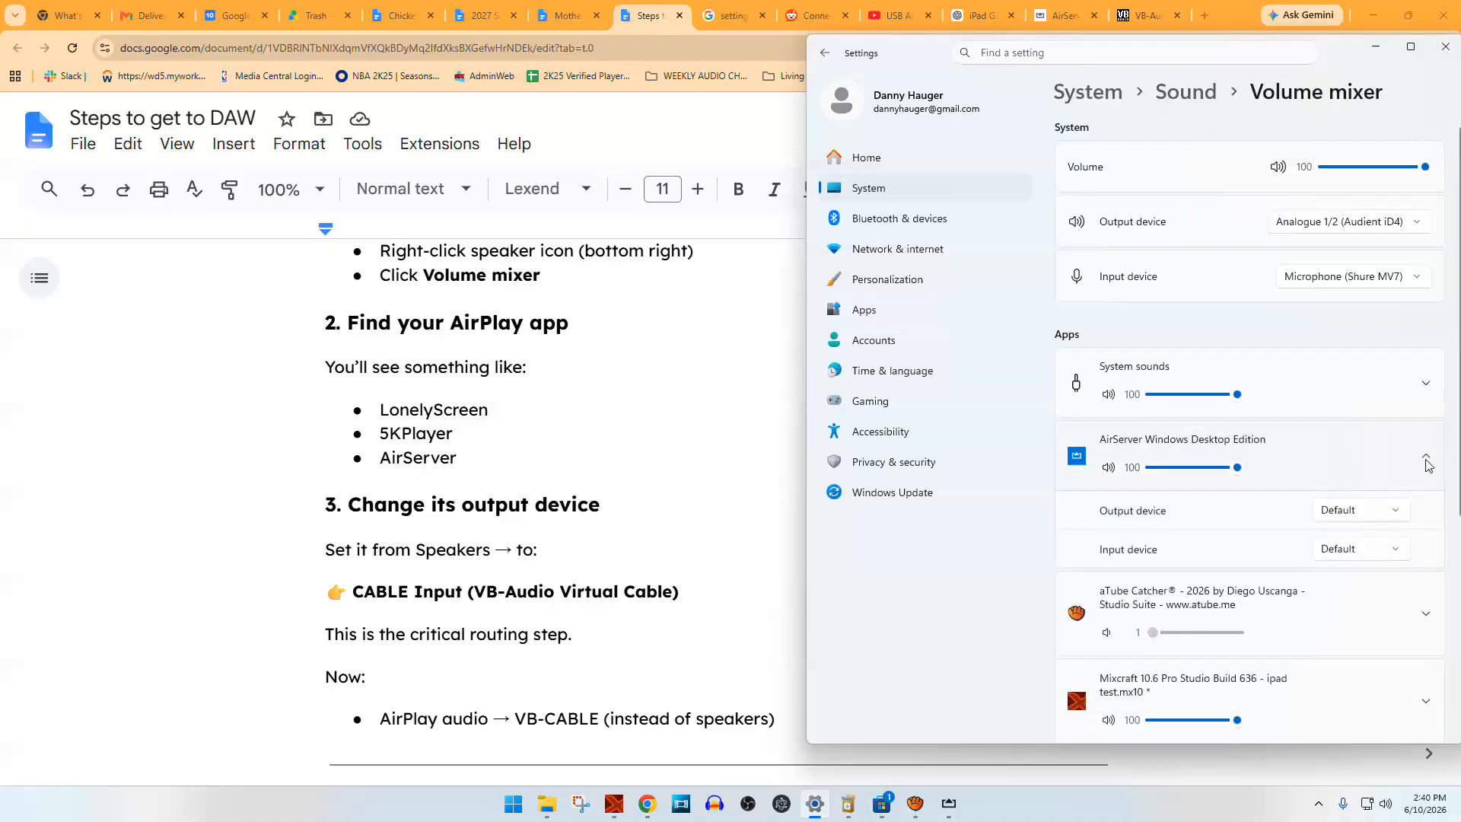
{"action": "left_click", "coordinate": [1390, 519]}
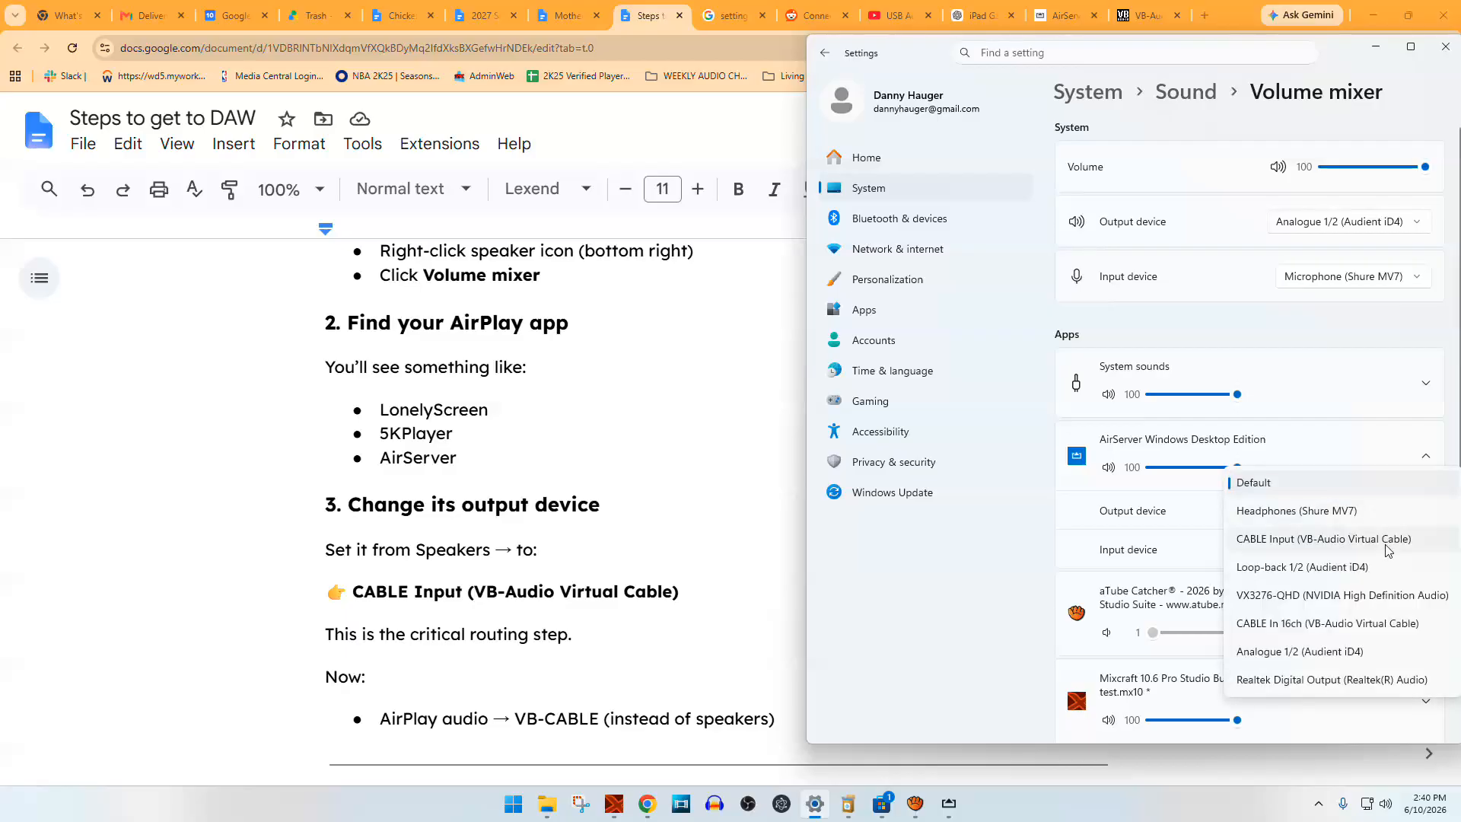
{"action": "left_click", "coordinate": [1388, 540]}
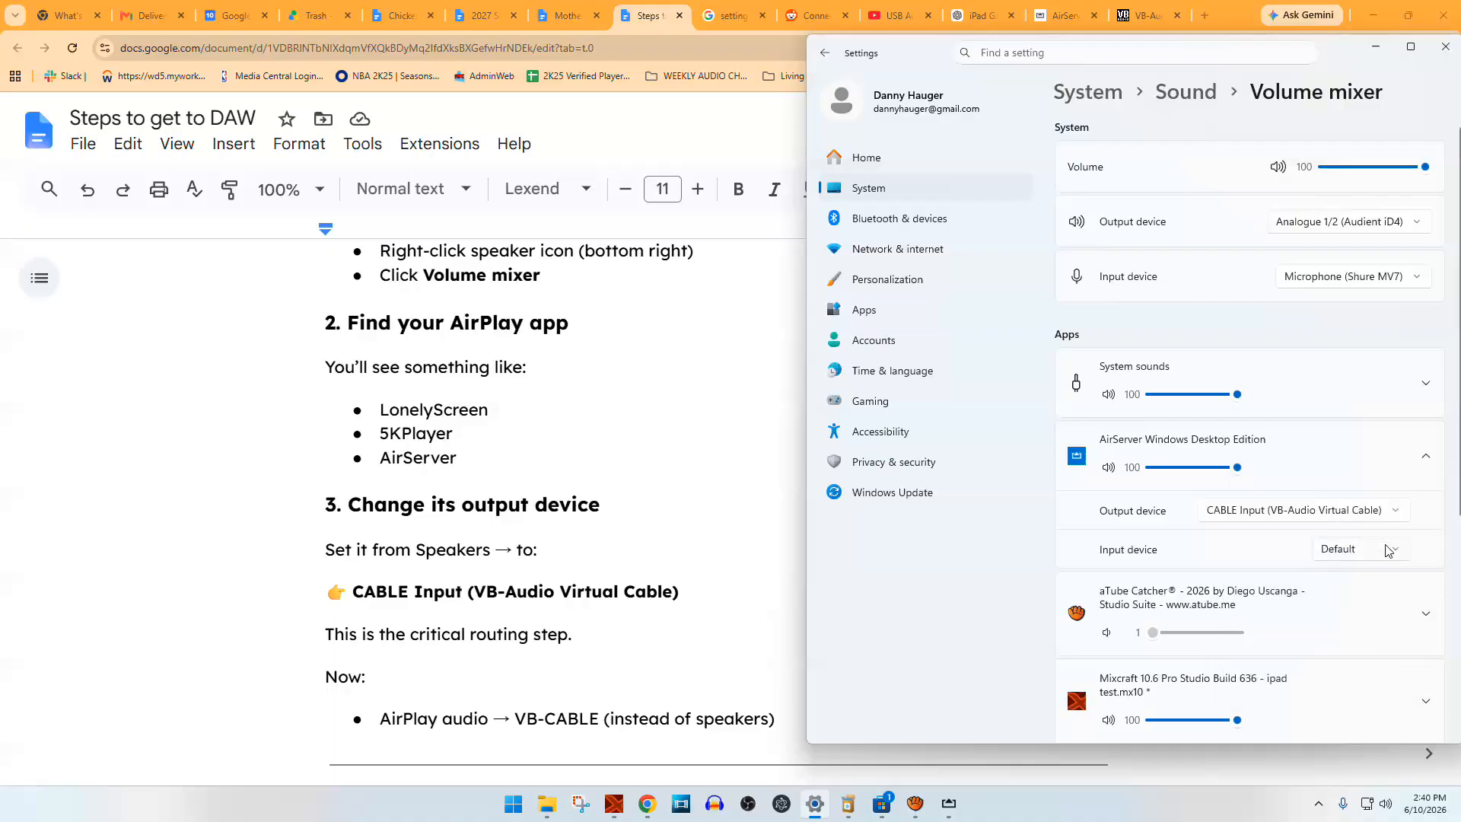
Step: Read the guide's Step 3 on setting VB-CABLE as input in Mixcraft, with the Volume mixer minimized
{"action": "scroll", "coordinate": [566, 540], "scroll_direction": "down", "scroll_amount": 3}
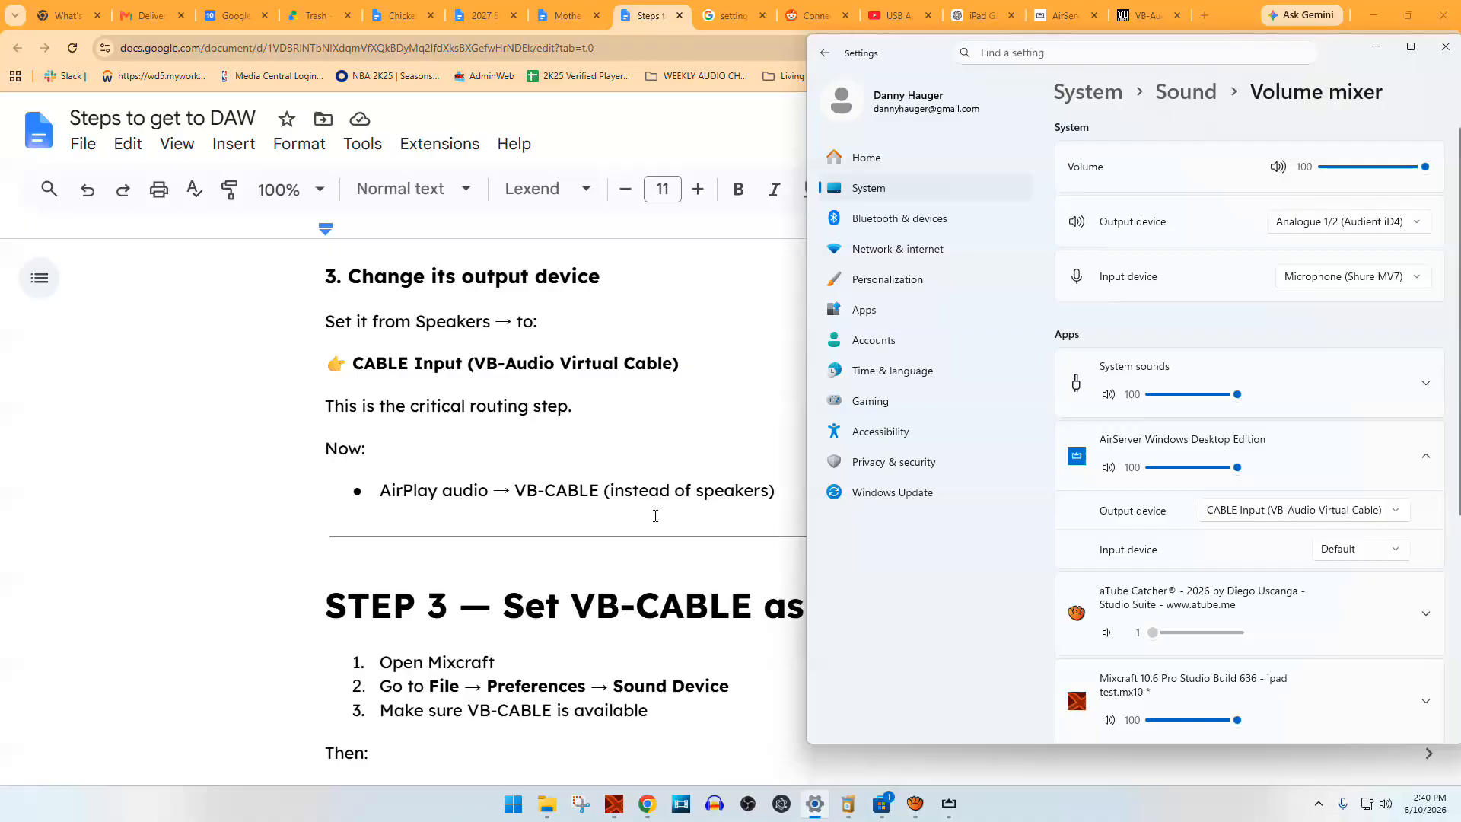
{"action": "scroll", "coordinate": [655, 516], "scroll_direction": "down", "scroll_amount": 4}
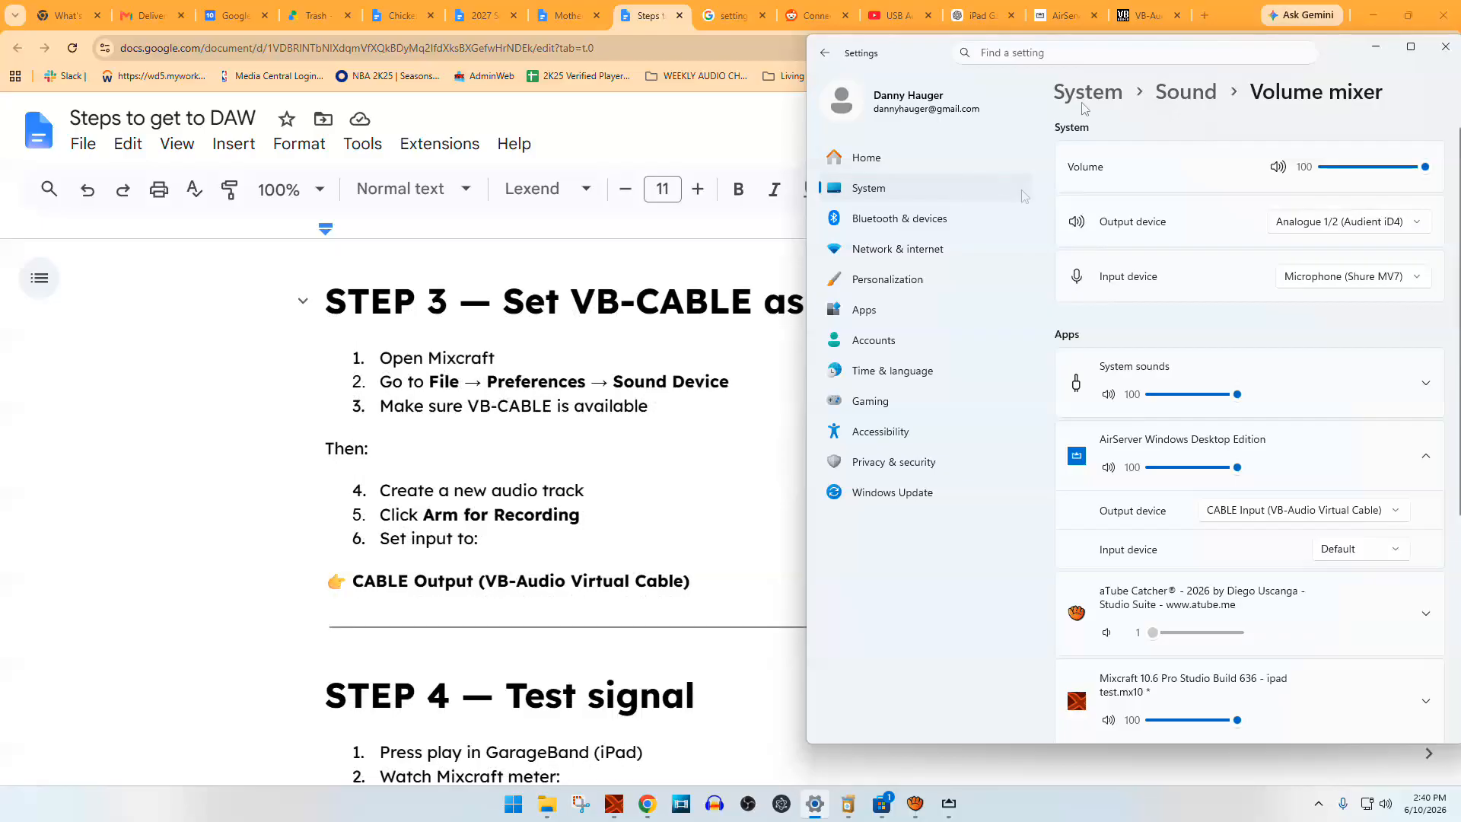
{"action": "left_click", "coordinate": [1373, 48]}
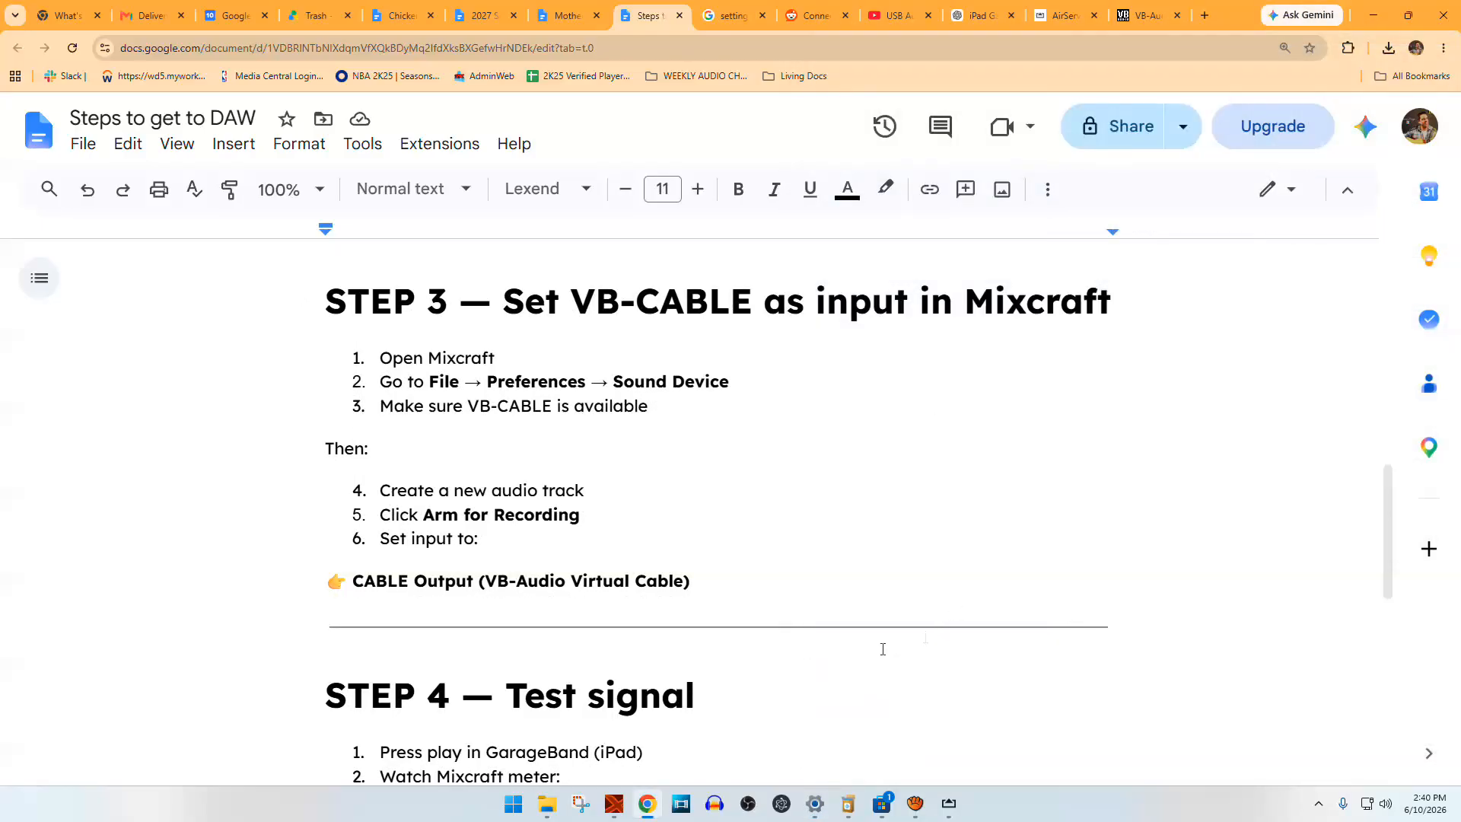
Step: In Mixcraft's Sound Device preferences, set the default recording device to CABLE Output (VB-Audio Virtual) and close the preferences
{"action": "mouse_move", "coordinate": [614, 812]}
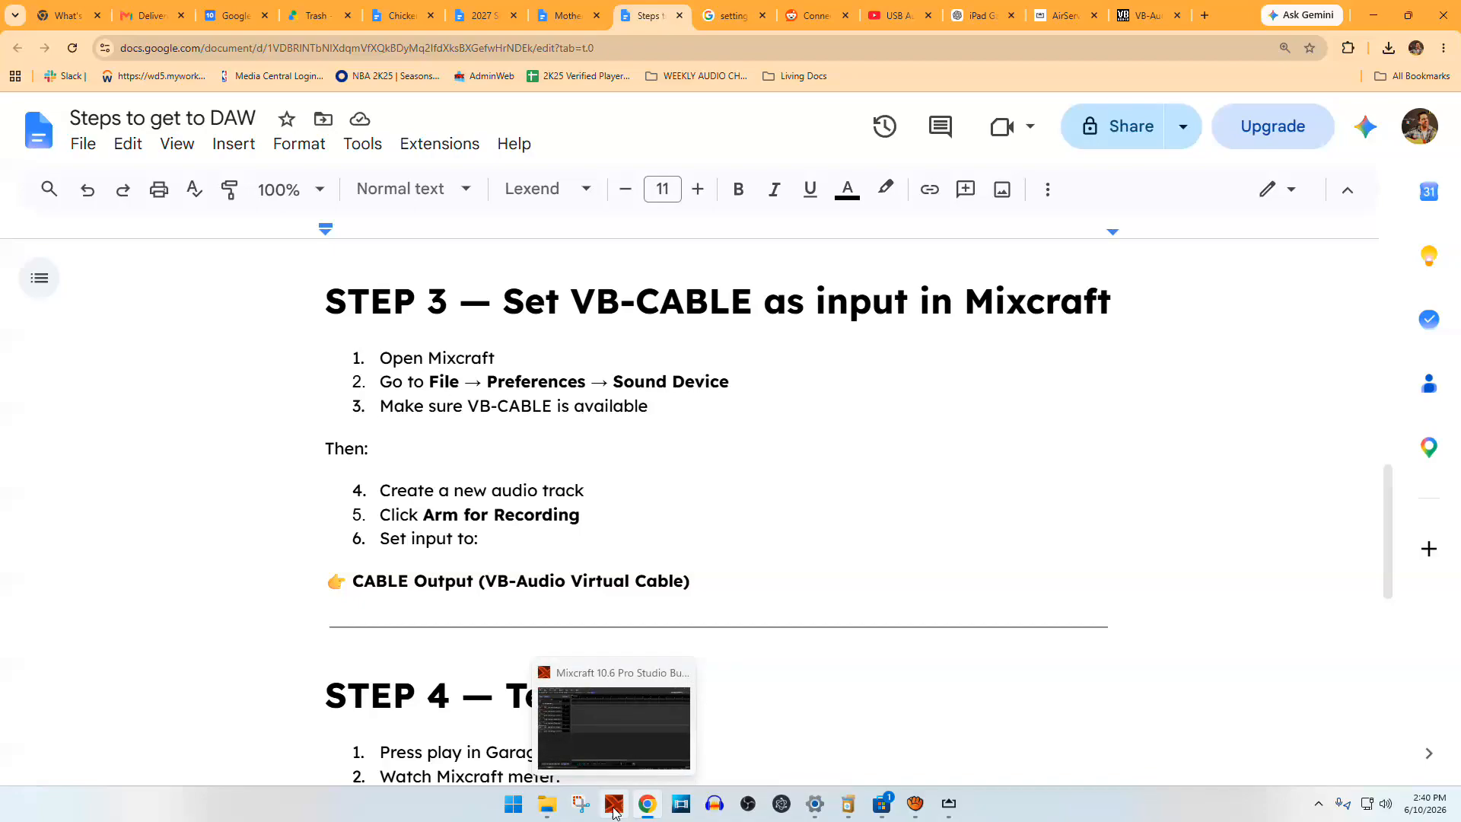
{"action": "left_click", "coordinate": [615, 806]}
{"action": "left_click", "coordinate": [22, 27]}
{"action": "left_click", "coordinate": [129, 290]}
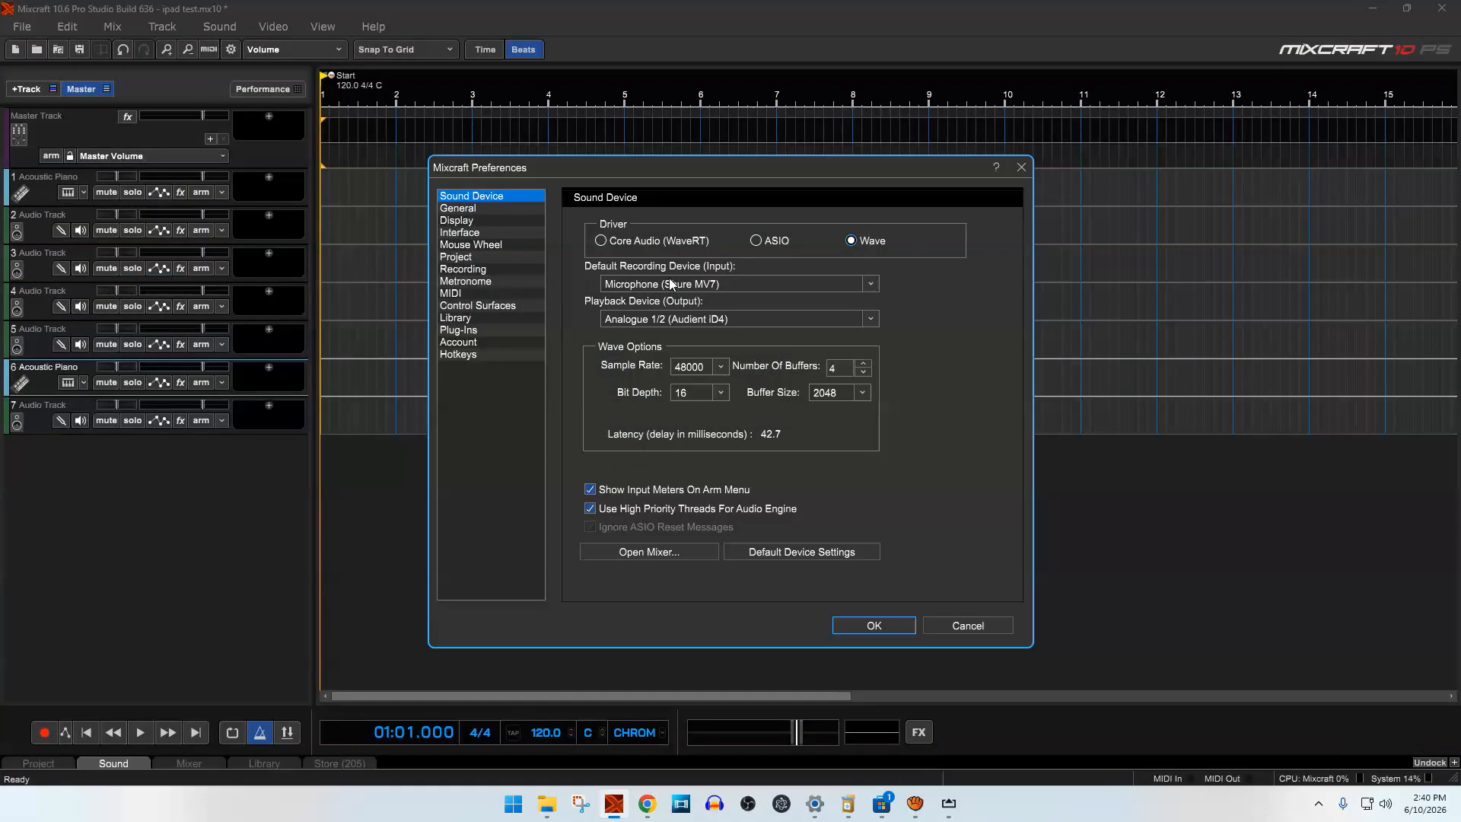
{"action": "left_click", "coordinate": [747, 285]}
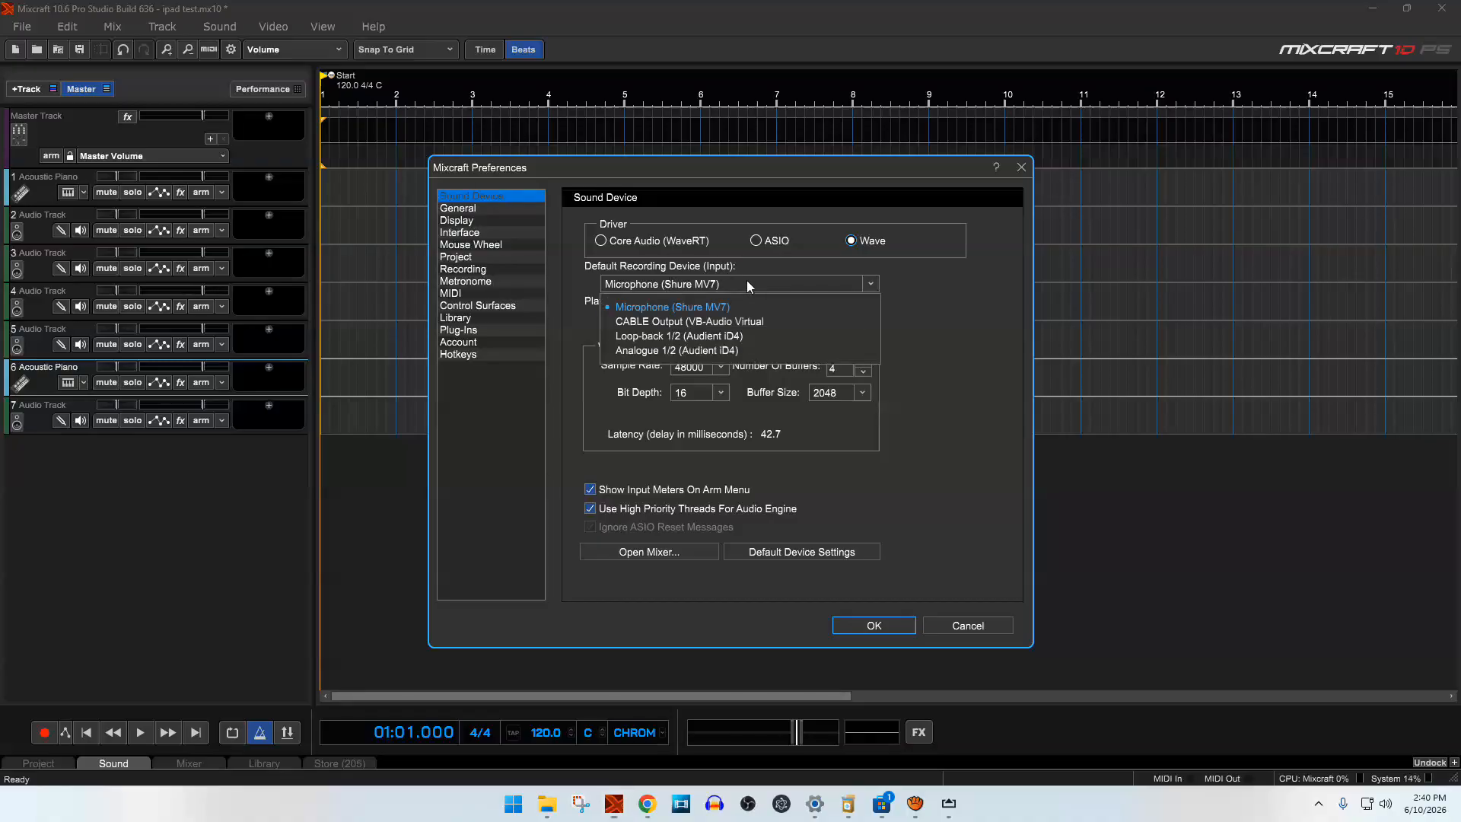
{"action": "left_click", "coordinate": [751, 323]}
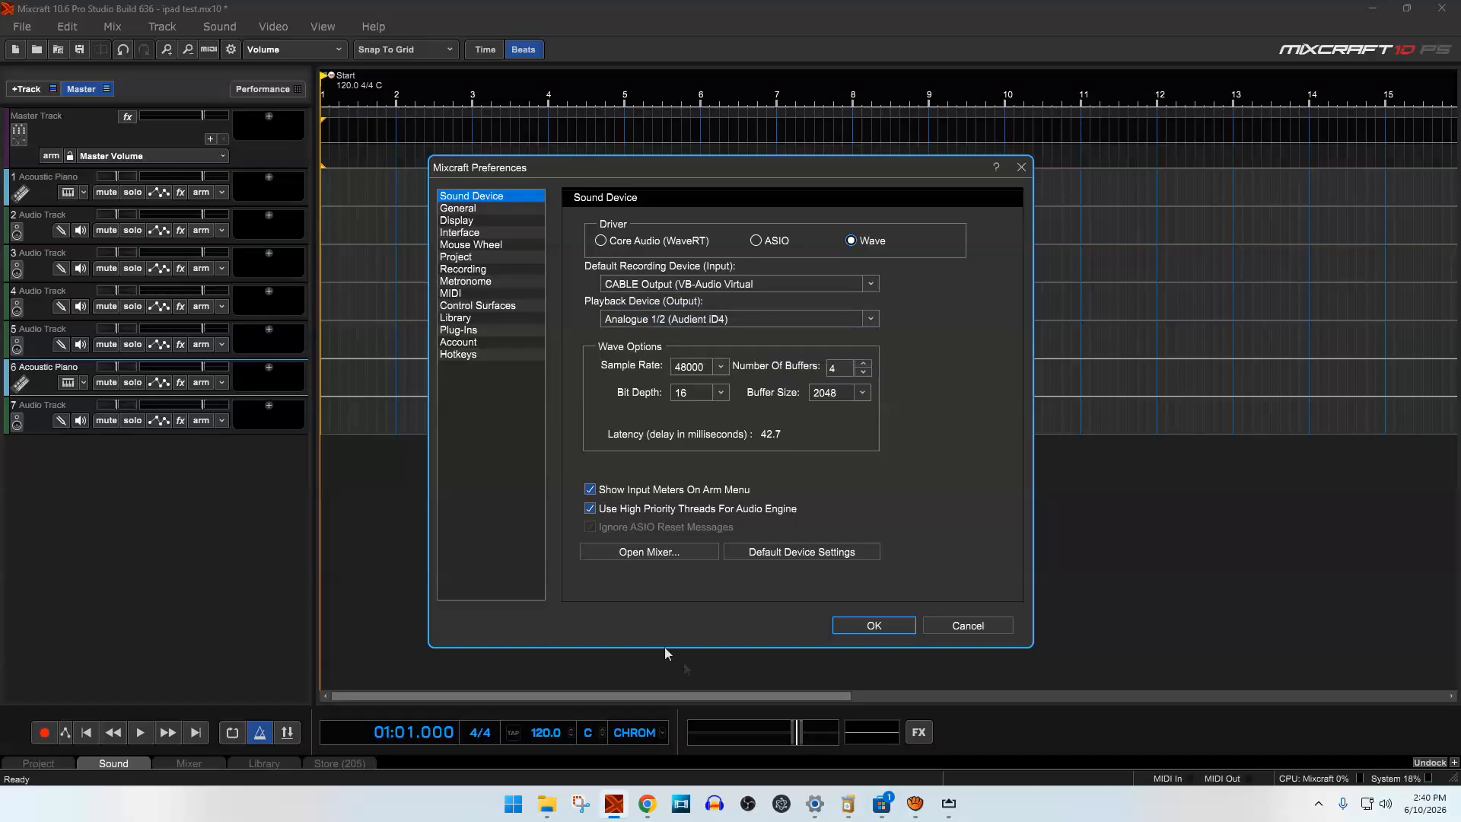
{"action": "left_click", "coordinate": [648, 804]}
{"action": "left_click", "coordinate": [648, 804]}
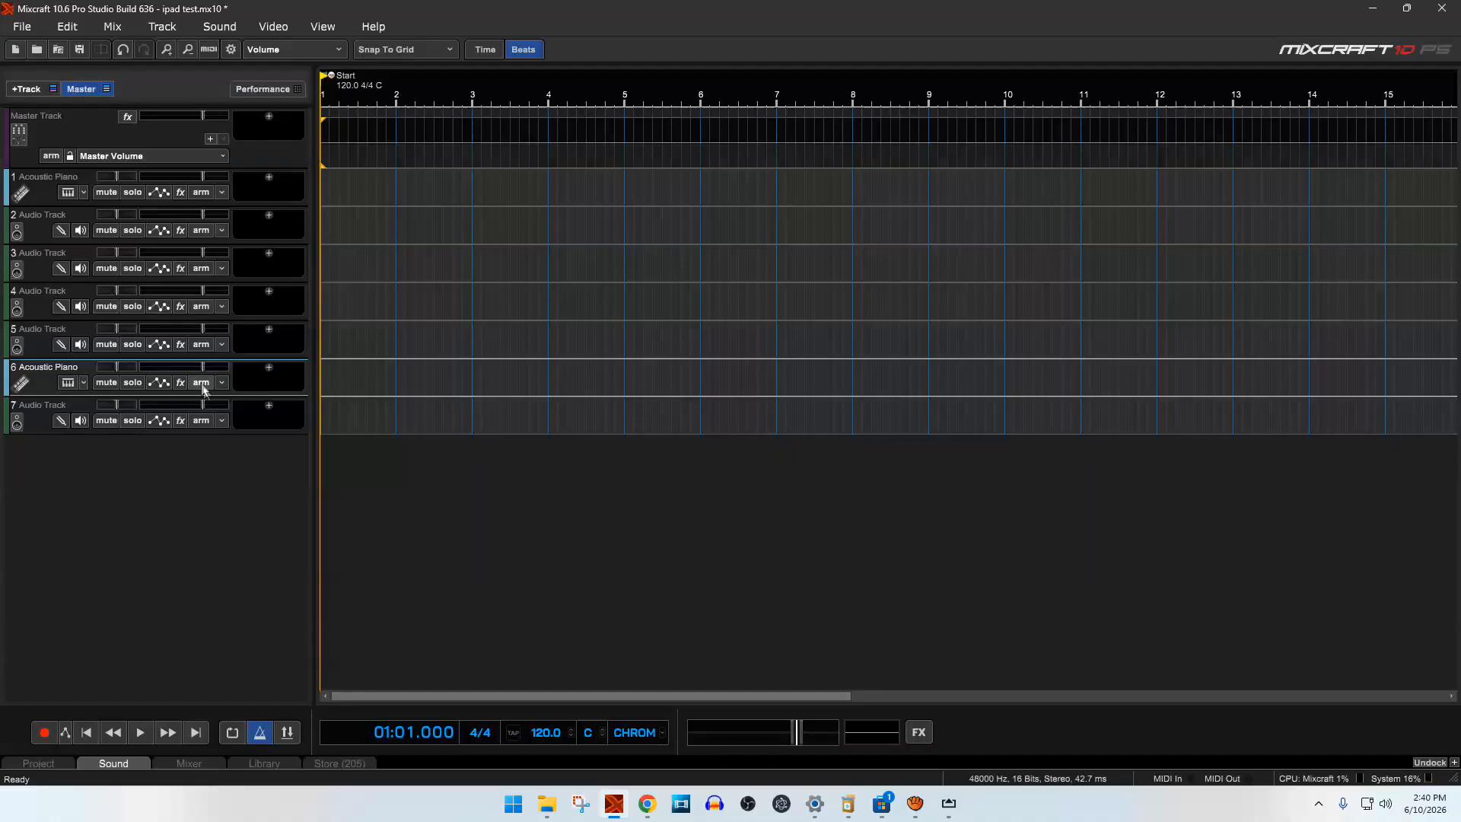
Step: Arm audio track 7 for recording and increase its height in the track list
{"action": "left_click", "coordinate": [202, 421]}
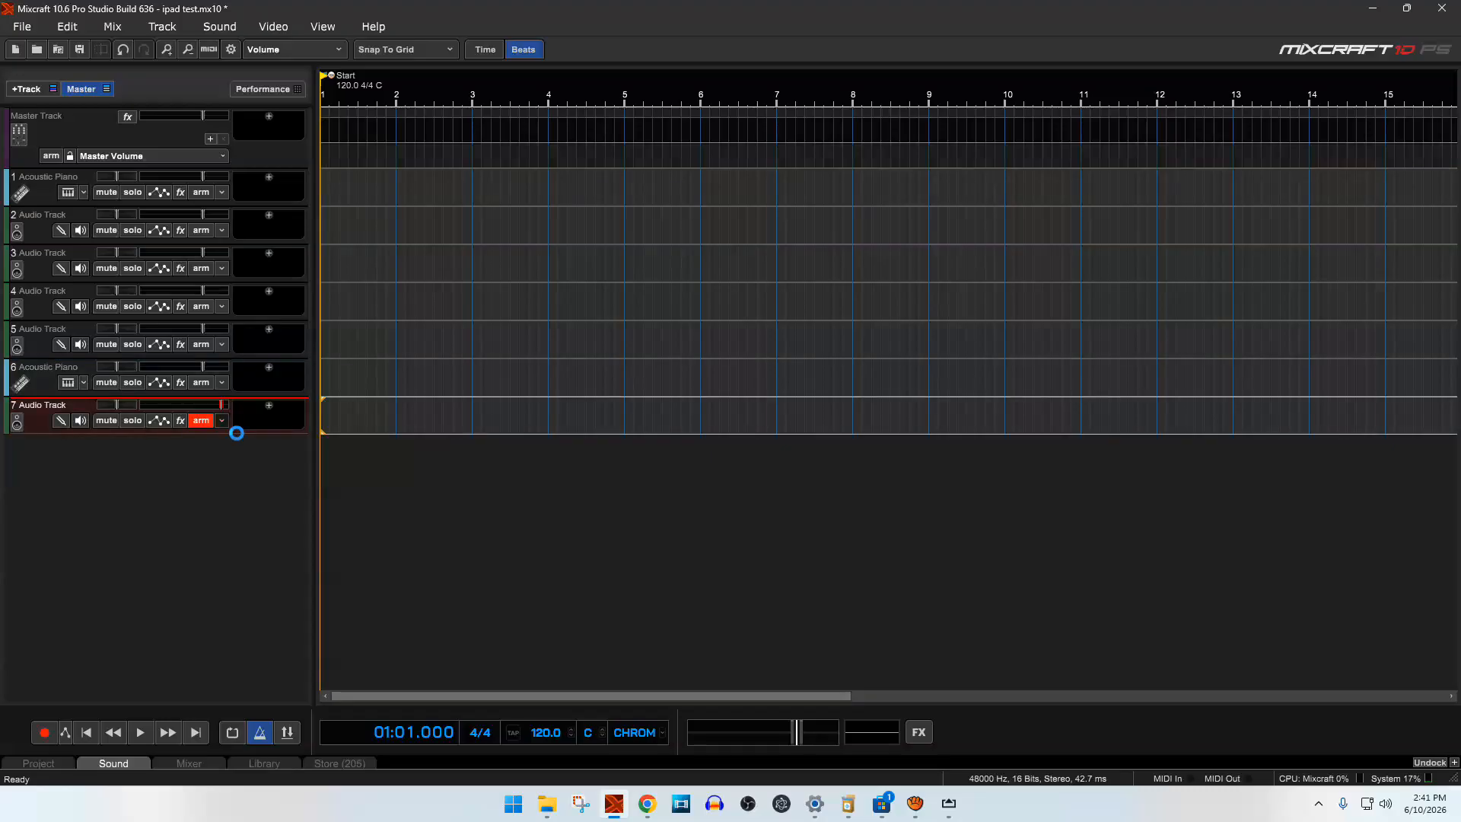
{"action": "left_click", "coordinate": [221, 421]}
{"action": "left_click", "coordinate": [159, 515]}
{"action": "left_click_drag", "start_coordinate": [238, 435], "coordinate": [221, 563]}
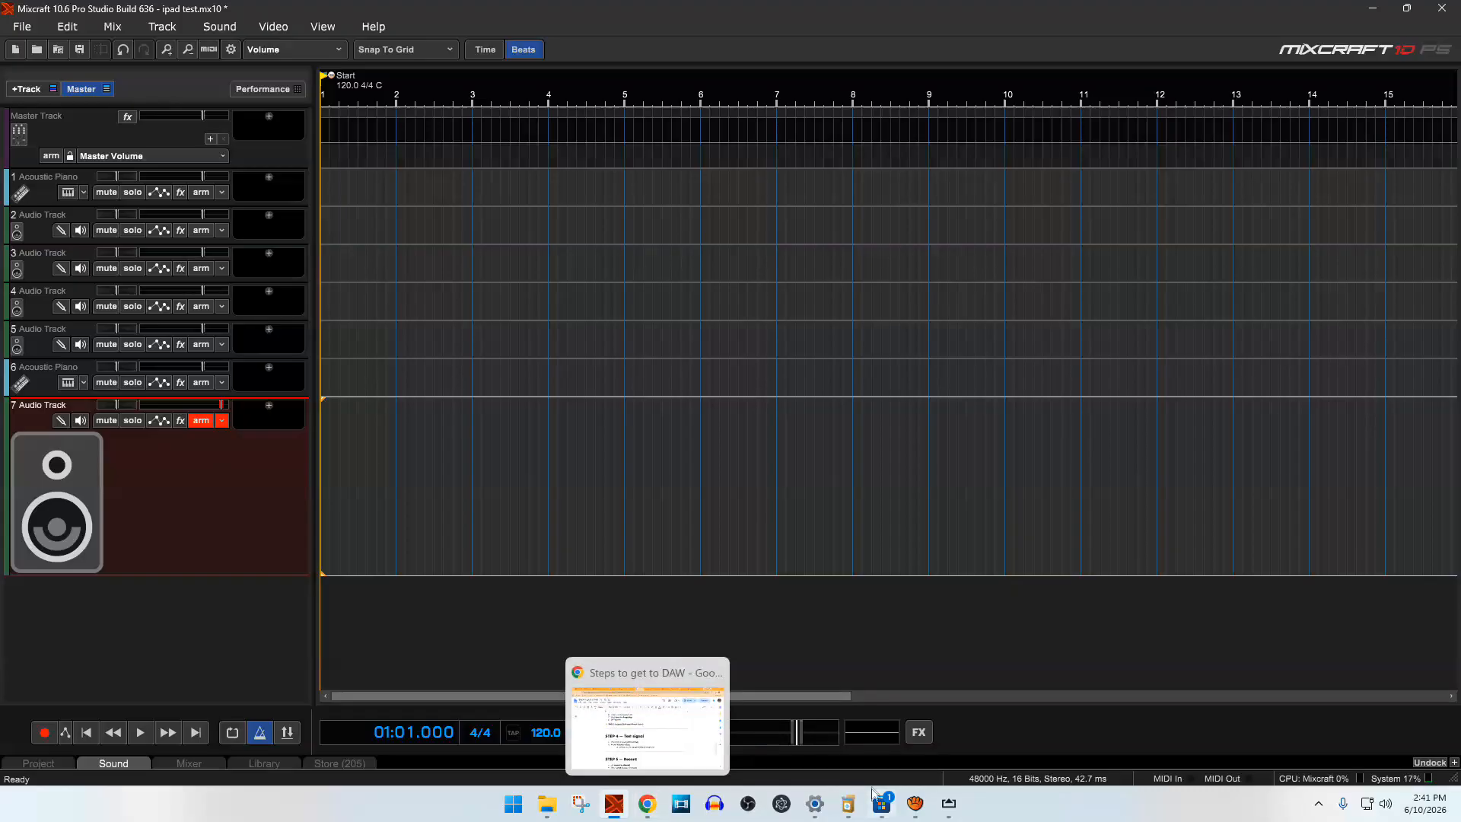
Step: Check AirServer's routing in the Volume mixer, then select CABLE Output (VB-Audio Virtual) as the audio input of track 7
{"action": "left_click", "coordinate": [815, 805]}
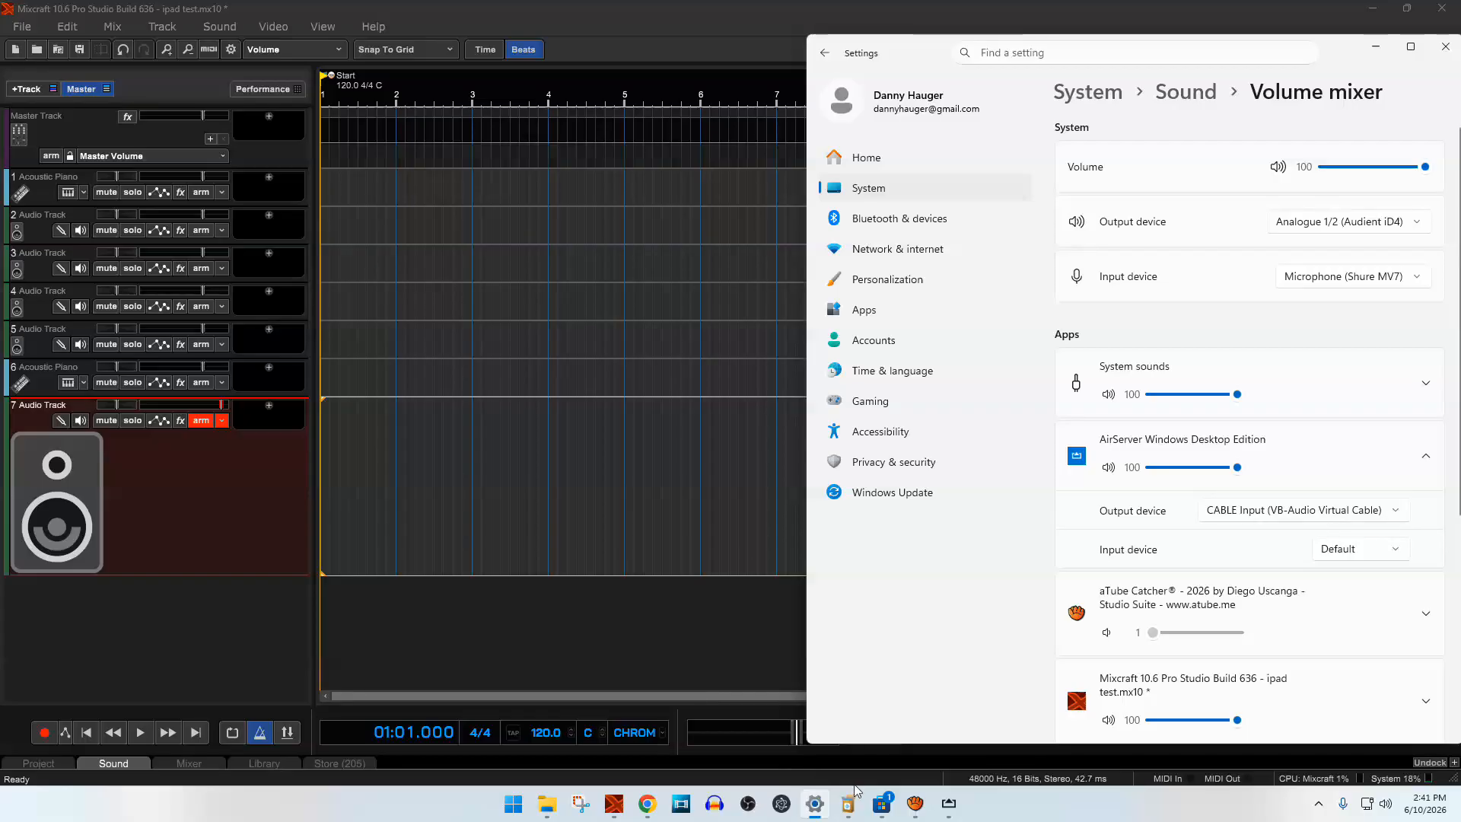
{"action": "left_click", "coordinate": [222, 420]}
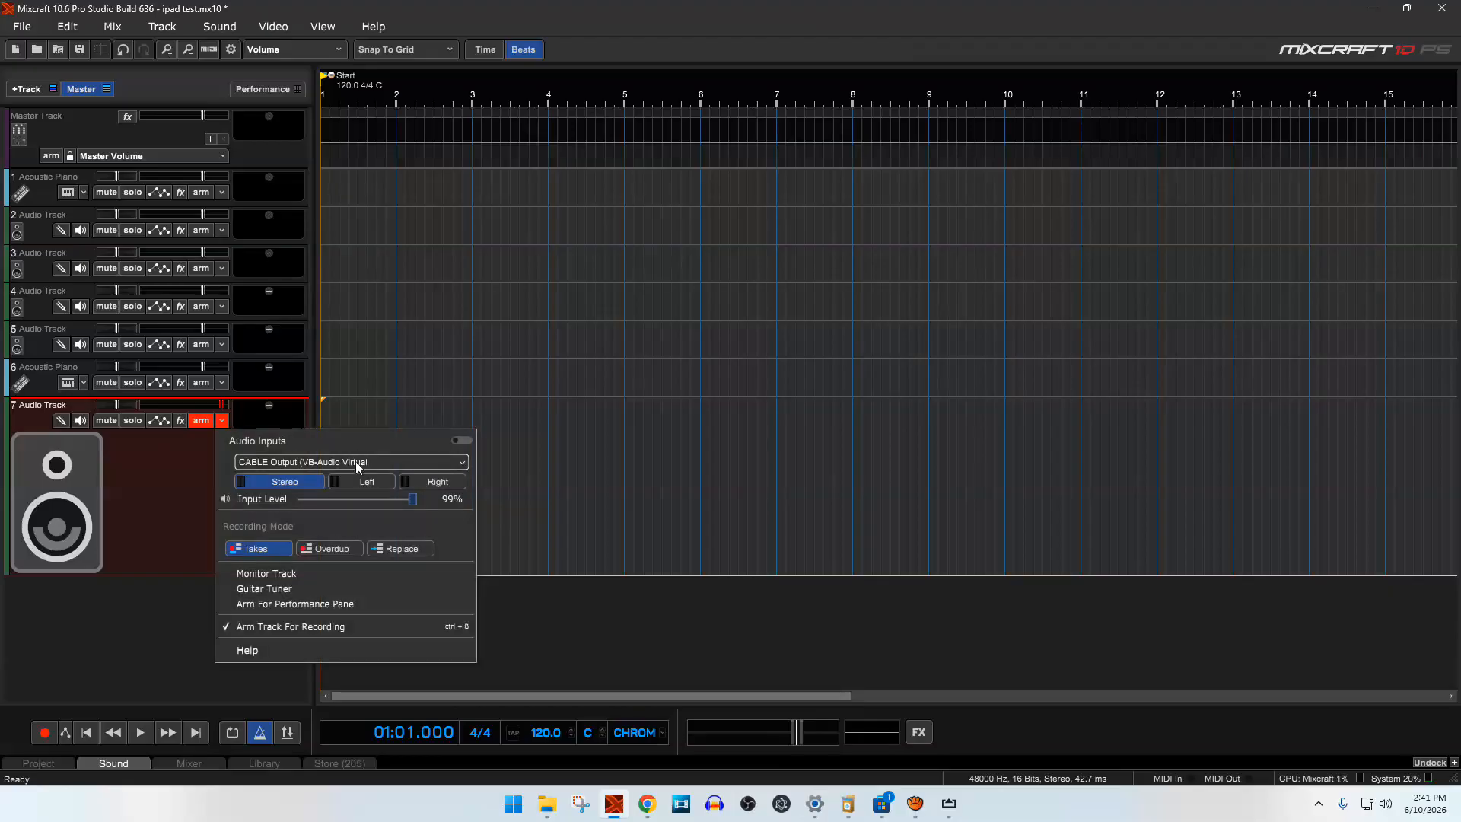
{"action": "left_click", "coordinate": [376, 461]}
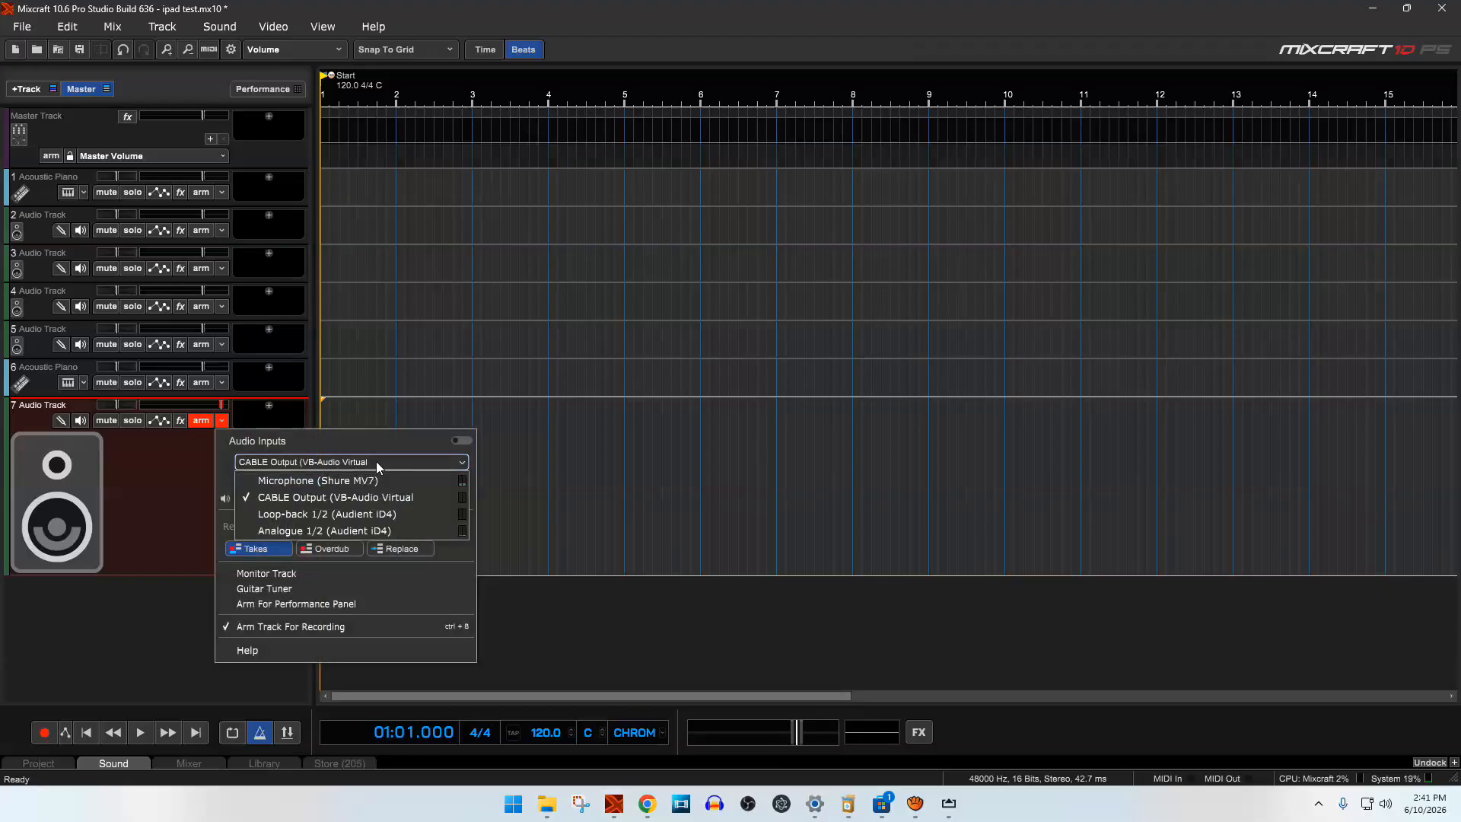
{"action": "left_click", "coordinate": [395, 501]}
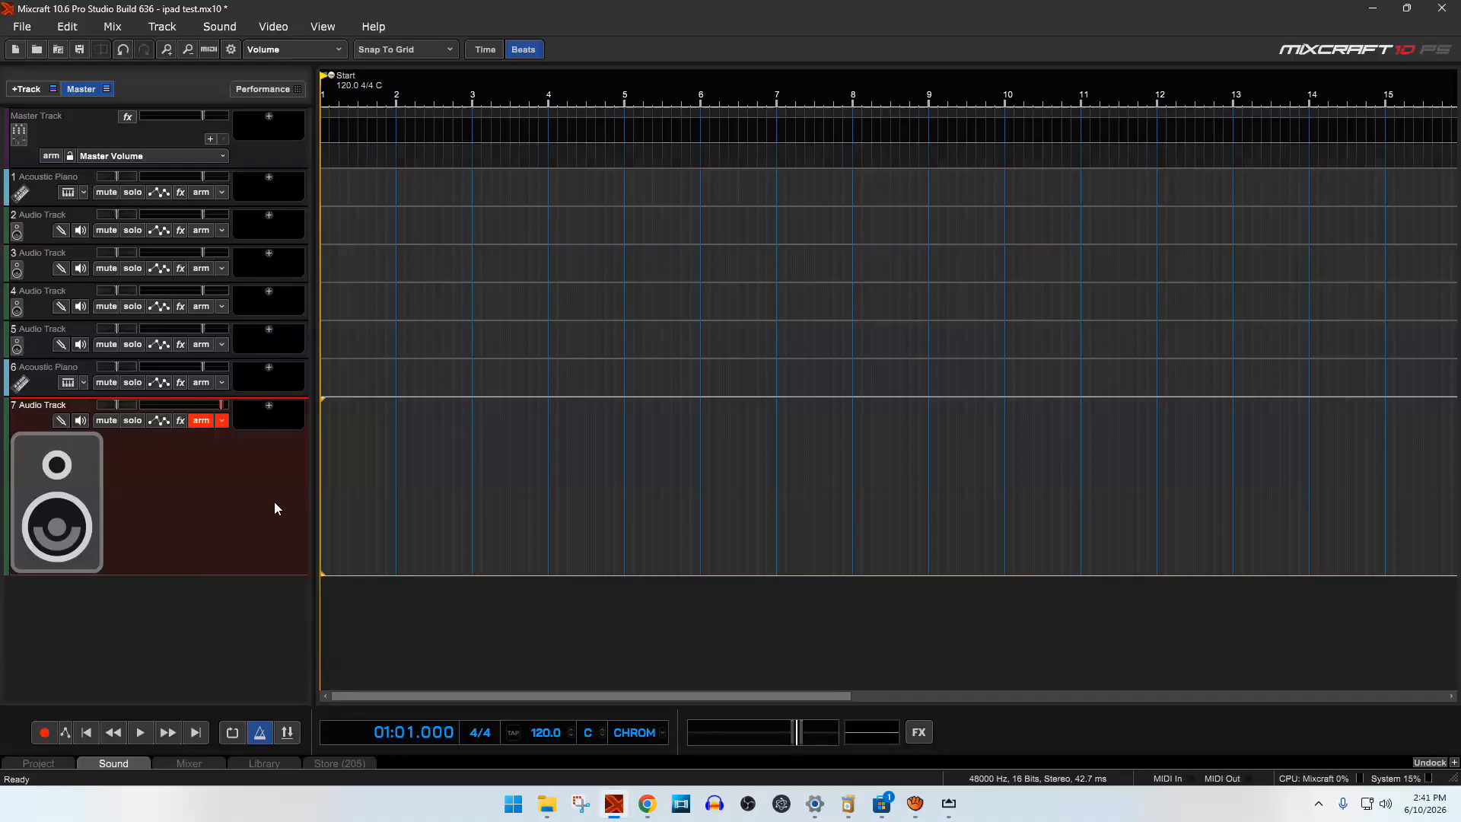
Step: Record a short test take on audio track 7 from the project start and play it back
{"action": "left_click", "coordinate": [915, 803]}
{"action": "left_click", "coordinate": [46, 732]}
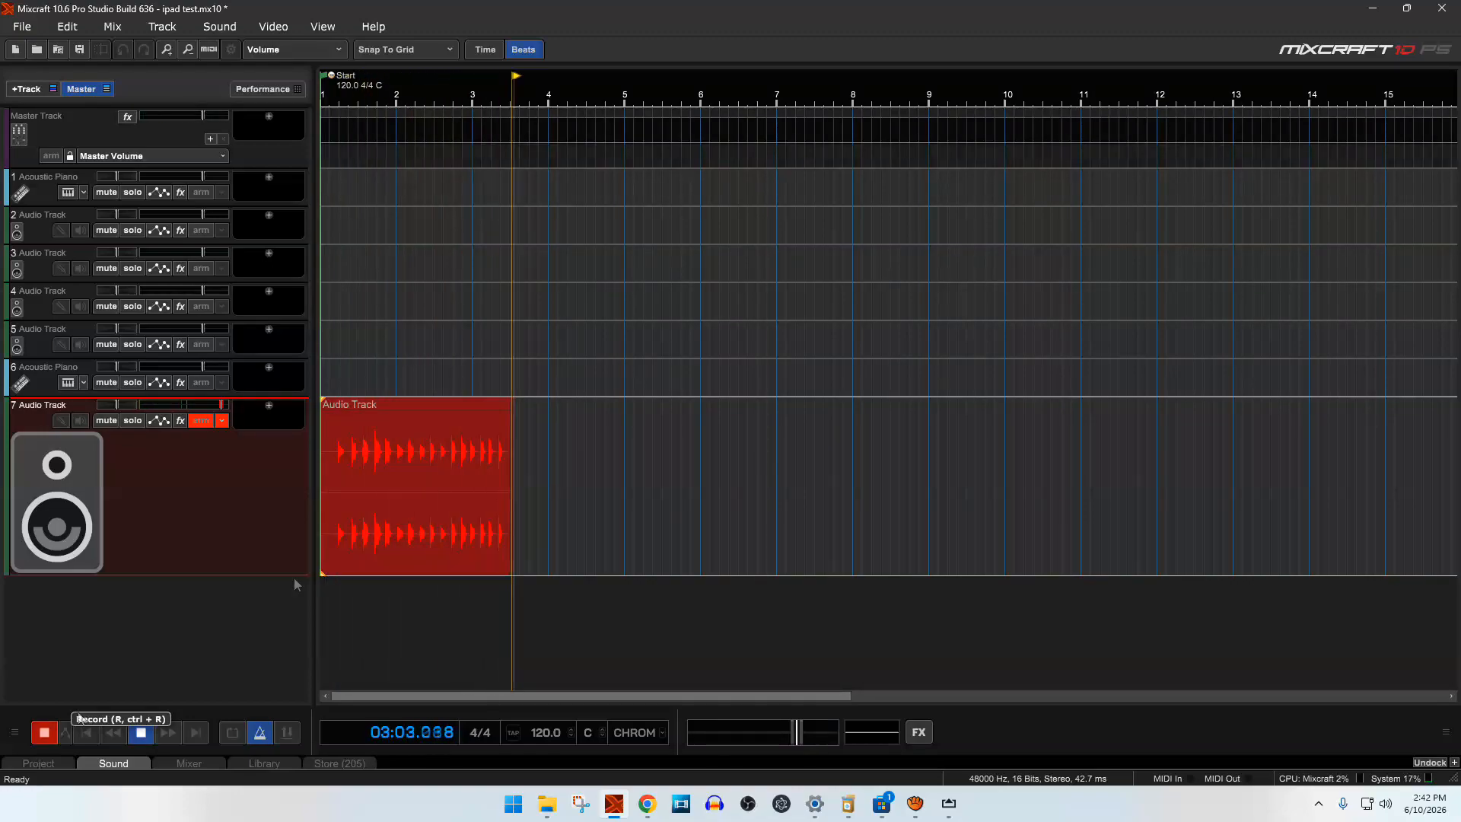
{"action": "key", "text": "space"}
{"action": "key", "text": "space"}
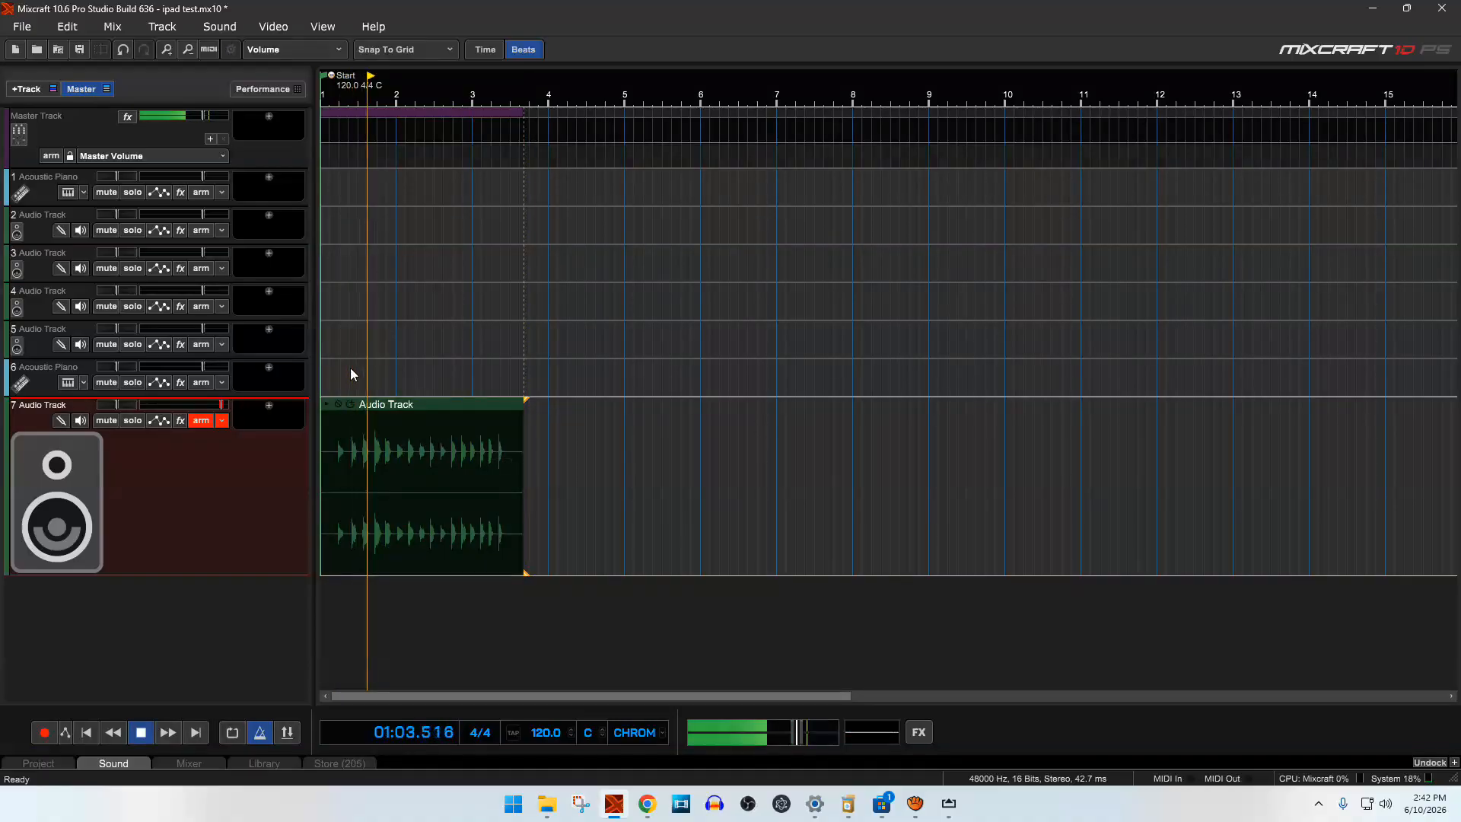
{"action": "key", "text": "space"}
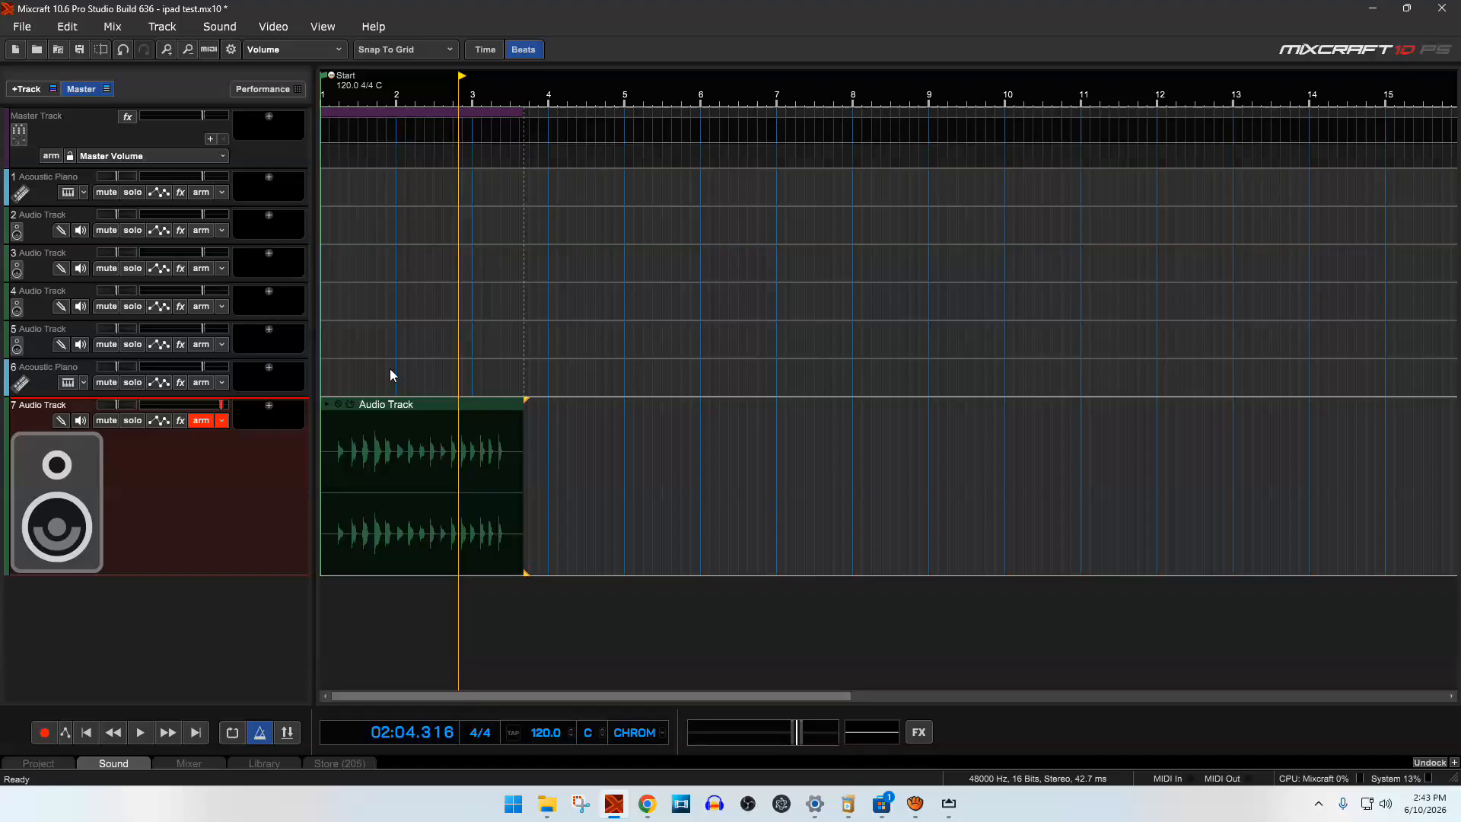
Step: Delete the test recording from track 7 and start a new recording with track monitoring on
{"action": "left_click", "coordinate": [412, 455]}
{"action": "key", "text": "Delete"}
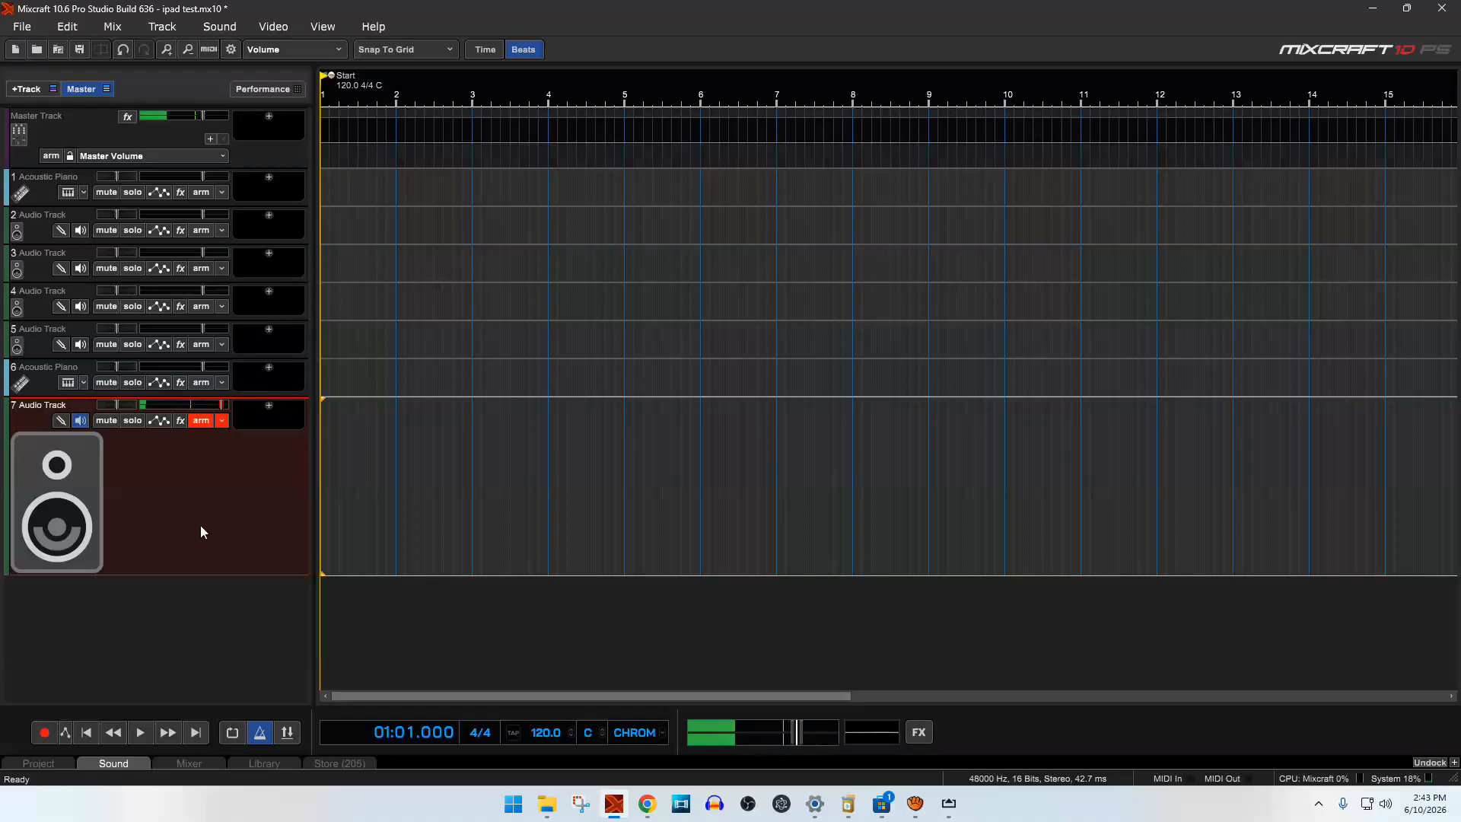
{"action": "left_click", "coordinate": [46, 733]}
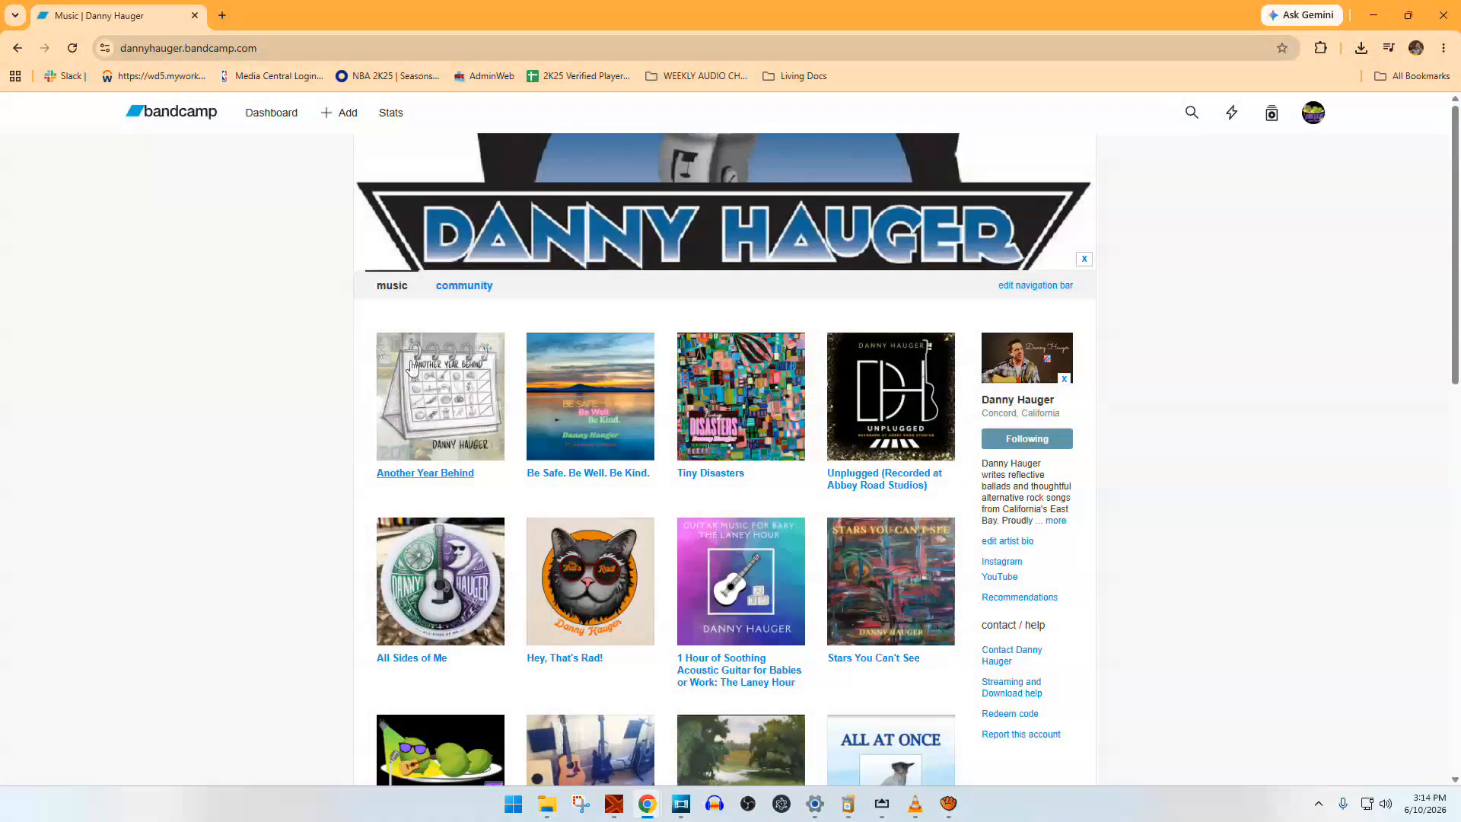
Step: Switch to Bandcamp in the browser and view the album page for "Another Year Behind"
{"action": "left_click", "coordinate": [463, 475]}
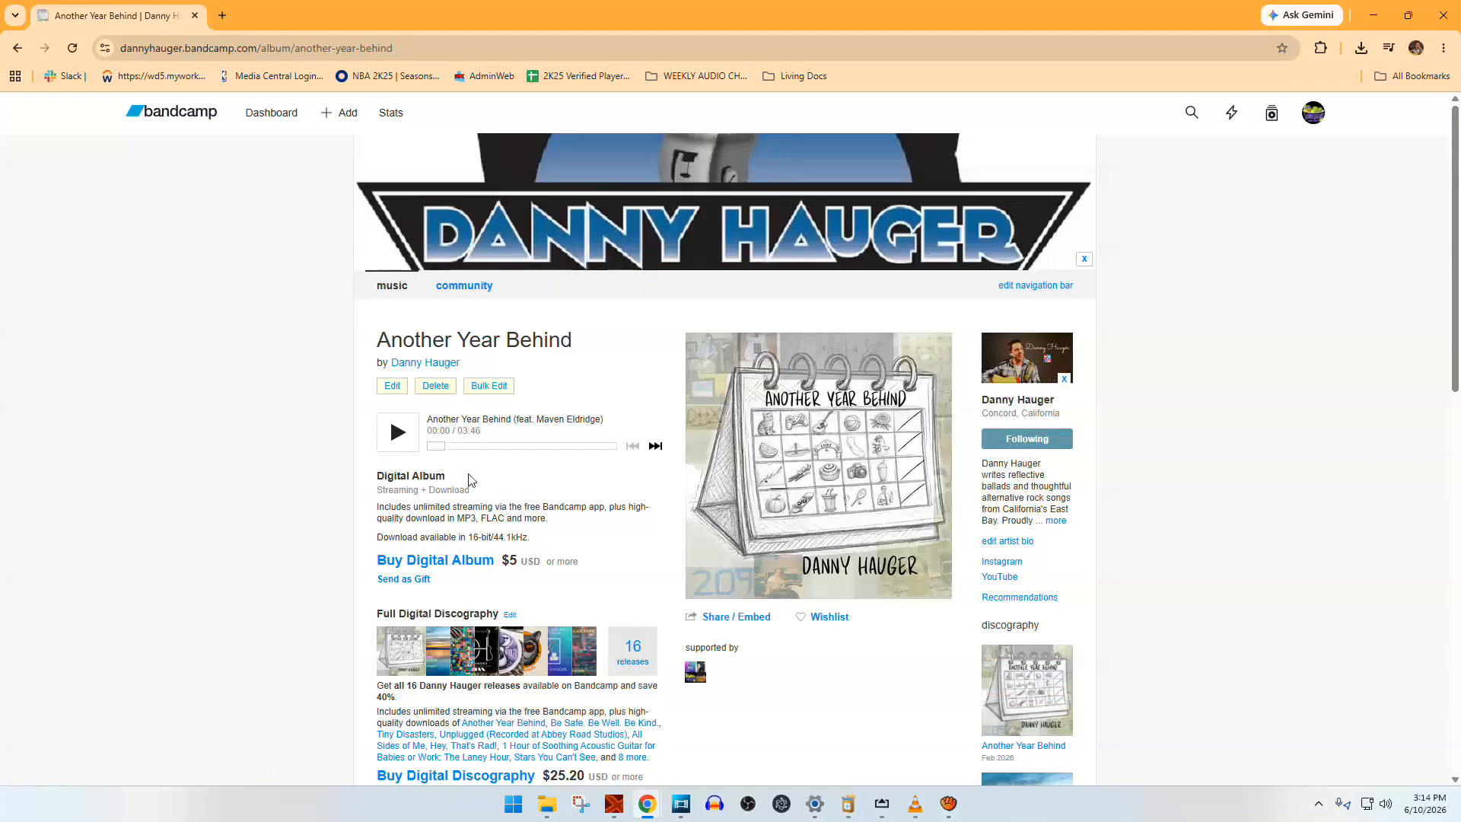
{"action": "key", "text": "ctrl+plus"}
{"action": "key", "text": "ctrl+plus"}
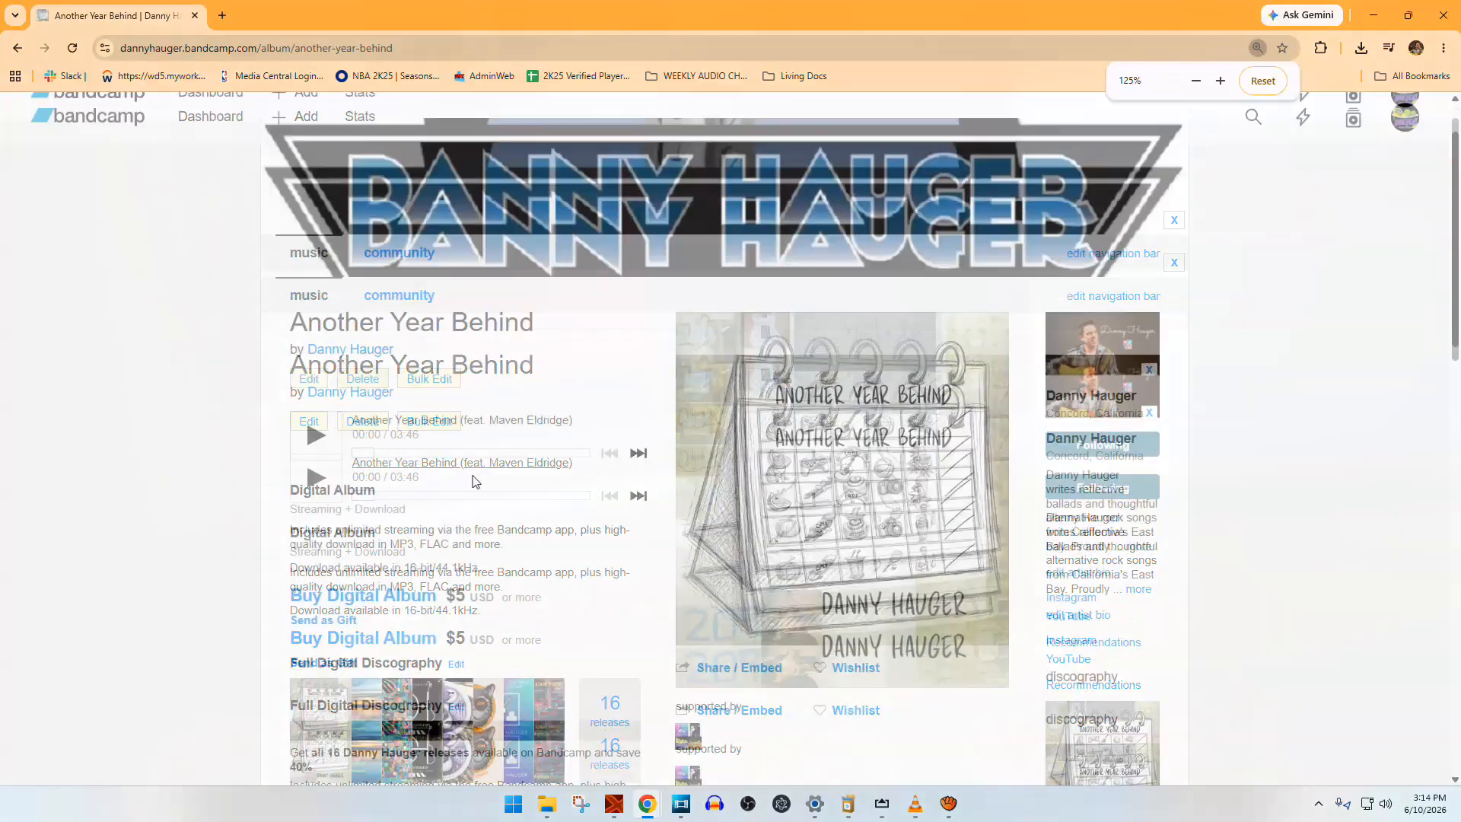